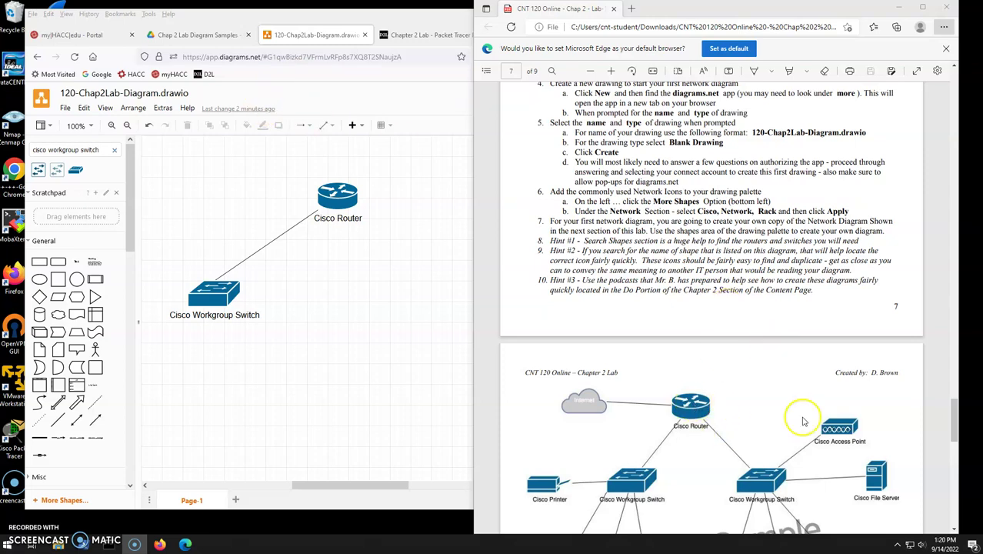
# Read the three diagram hints in the lab instructions and examine the sample network diagram on the following page.
pyautogui.click(571, 246)
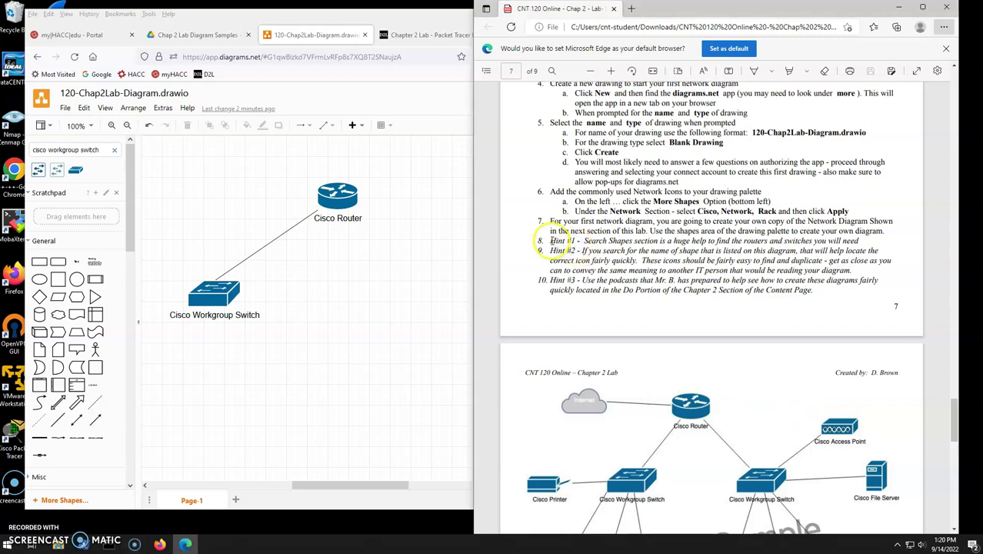
pyautogui.moveTo(550, 240); pyautogui.dragTo(835, 241)
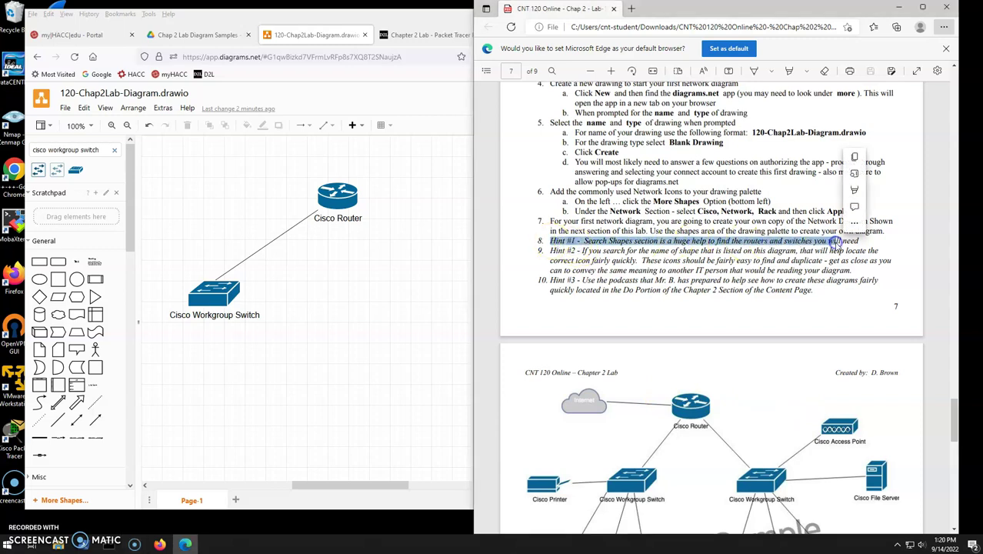
pyautogui.moveTo(550, 251); pyautogui.dragTo(852, 268)
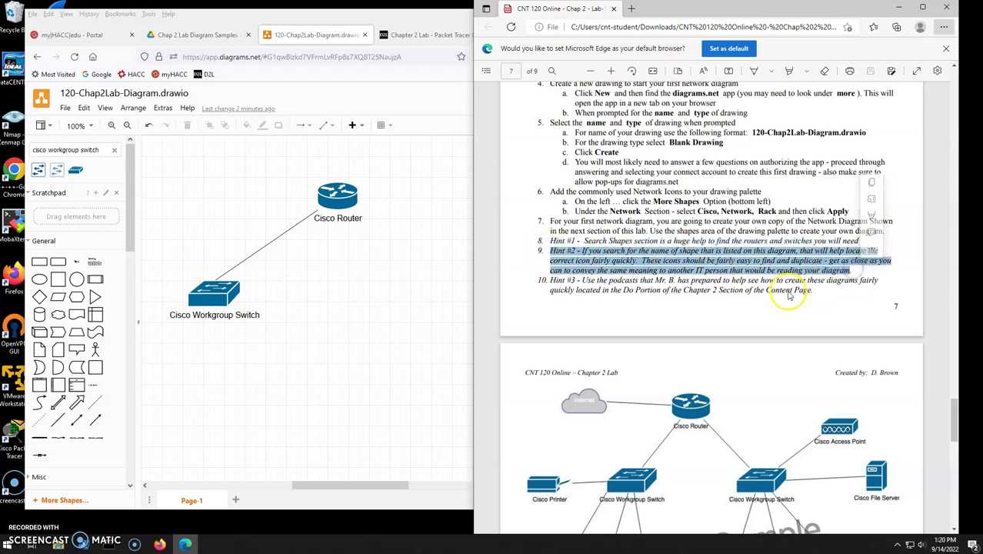
pyautogui.scroll(-3, 712, 367)
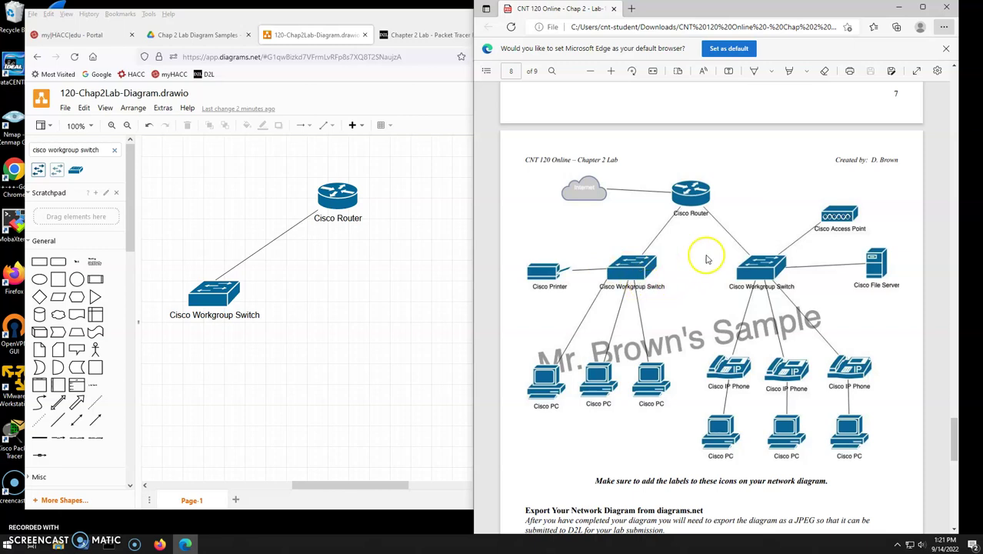
pyautogui.scroll(3, 703, 254)
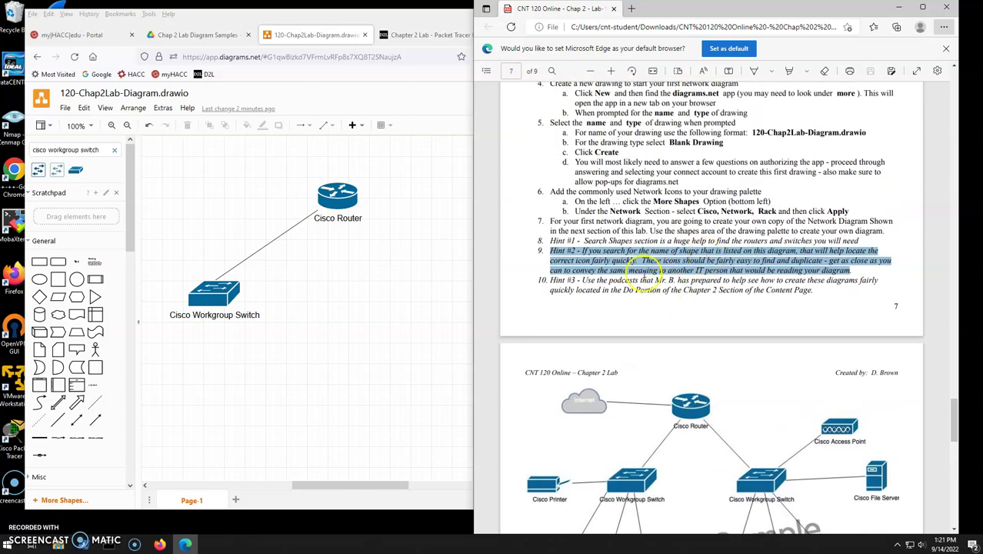
pyautogui.click(615, 281)
pyautogui.moveTo(549, 280); pyautogui.dragTo(804, 295)
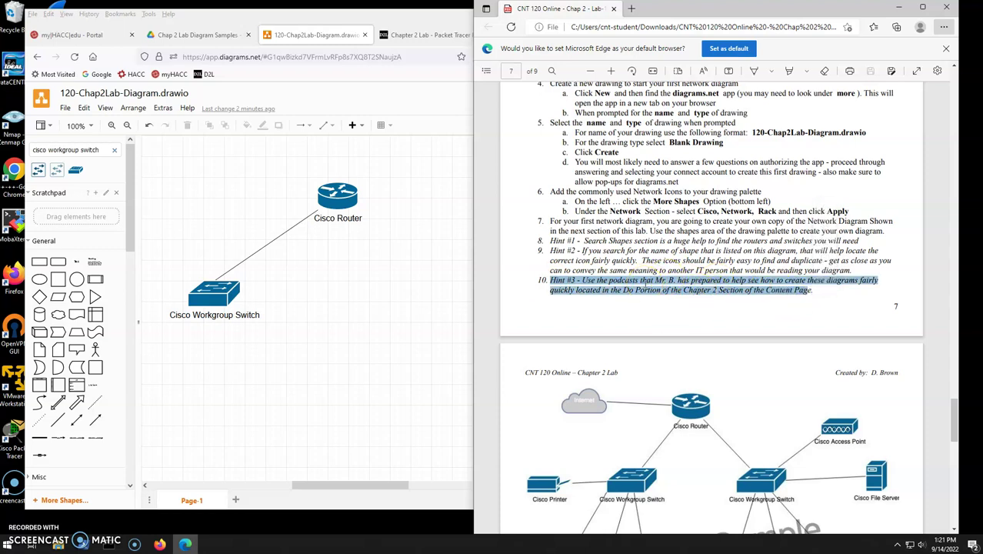
pyautogui.scroll(-4, 703, 253)
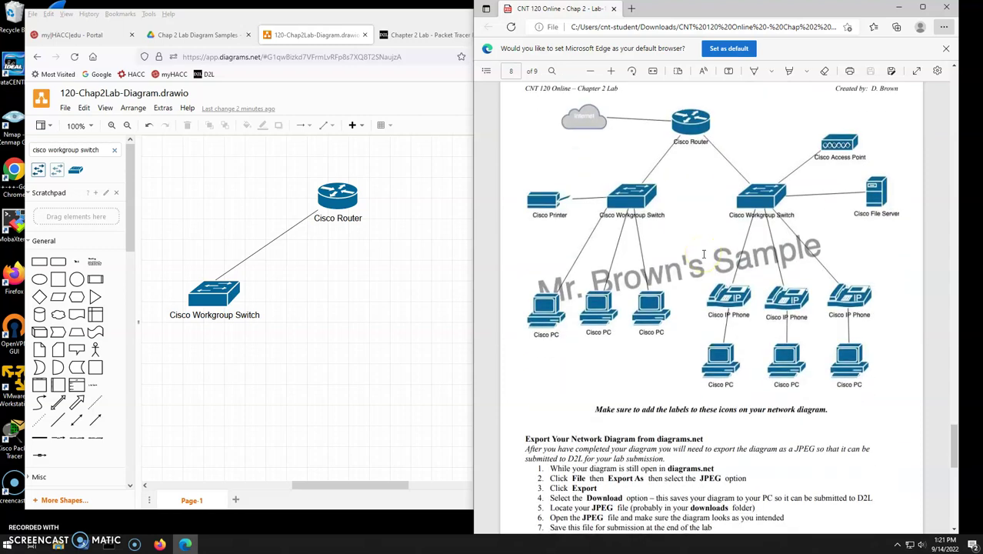
pyautogui.scroll(1, 703, 254)
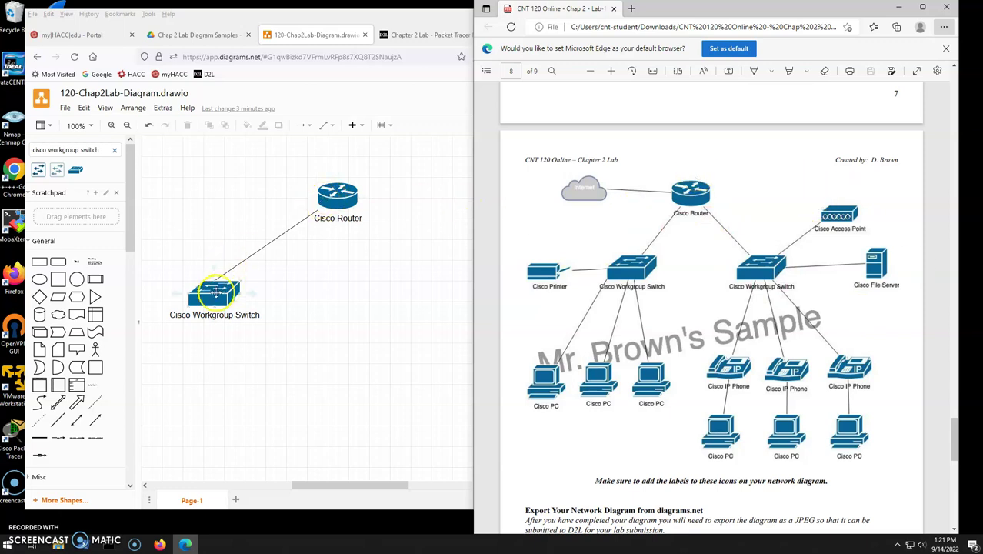
# Search the shape library for "cisco cloud" and for "cisco internet".
pyautogui.click(57, 147)
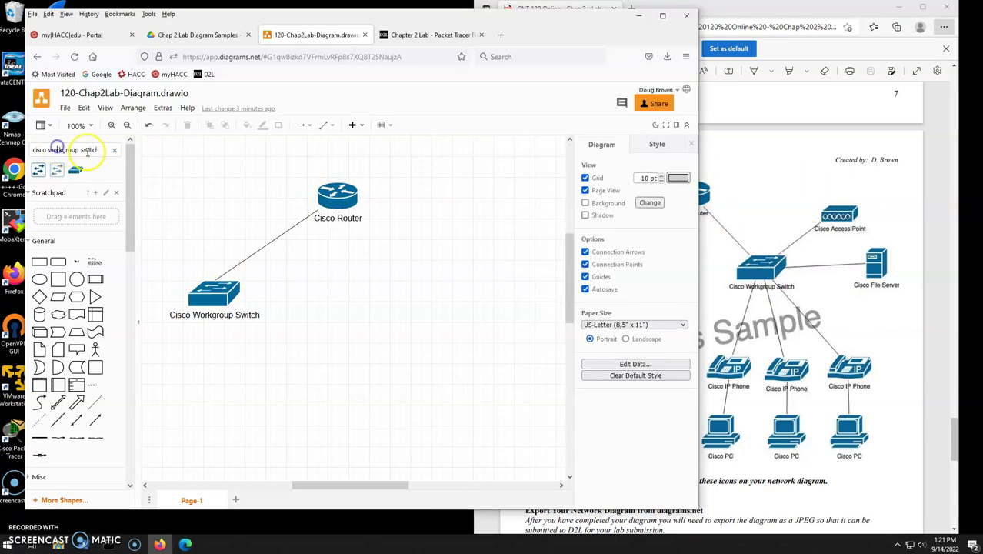
pyautogui.moveTo(100, 150); pyautogui.dragTo(52, 152)
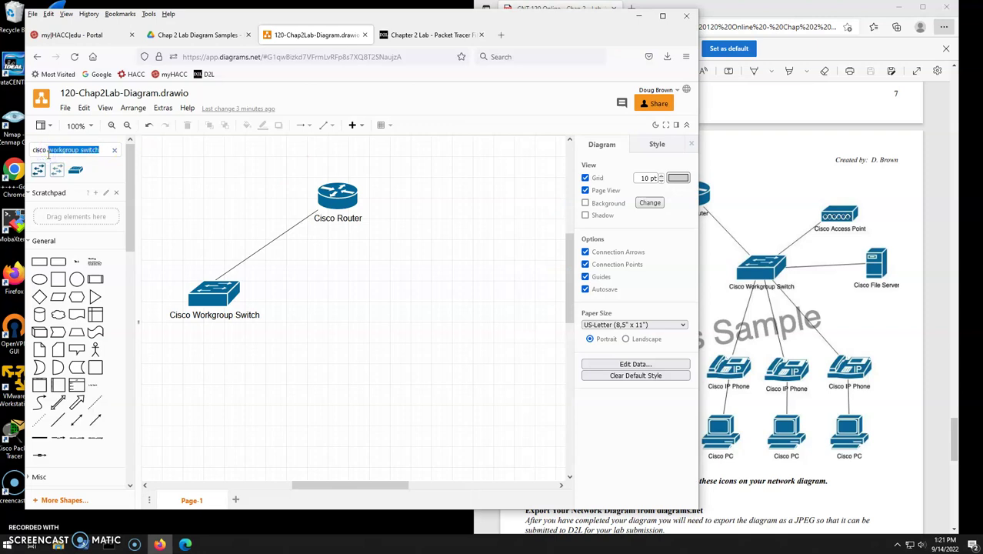
pyautogui.press('BackSpace')
pyautogui.press('Return')
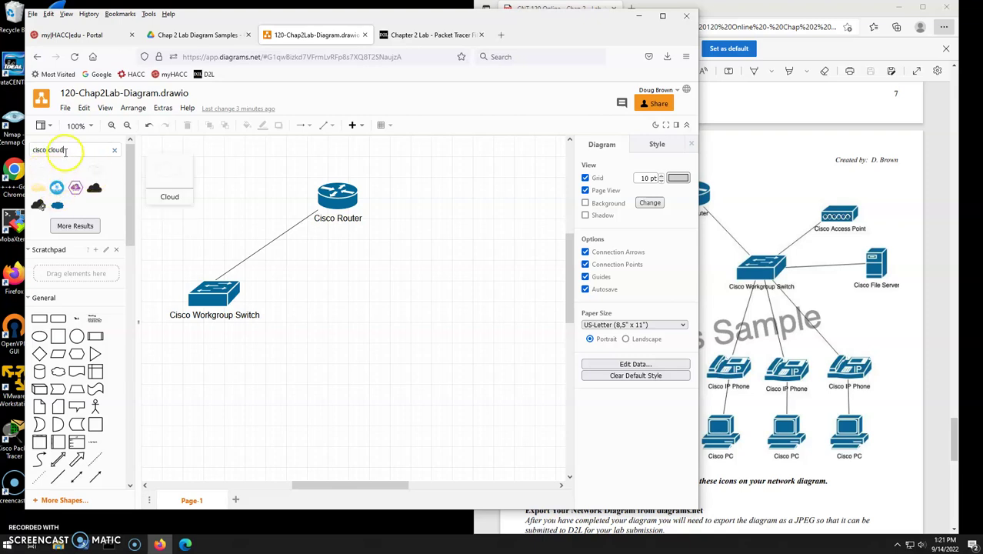
pyautogui.press('BackSpace')
pyautogui.press('BackSpace')
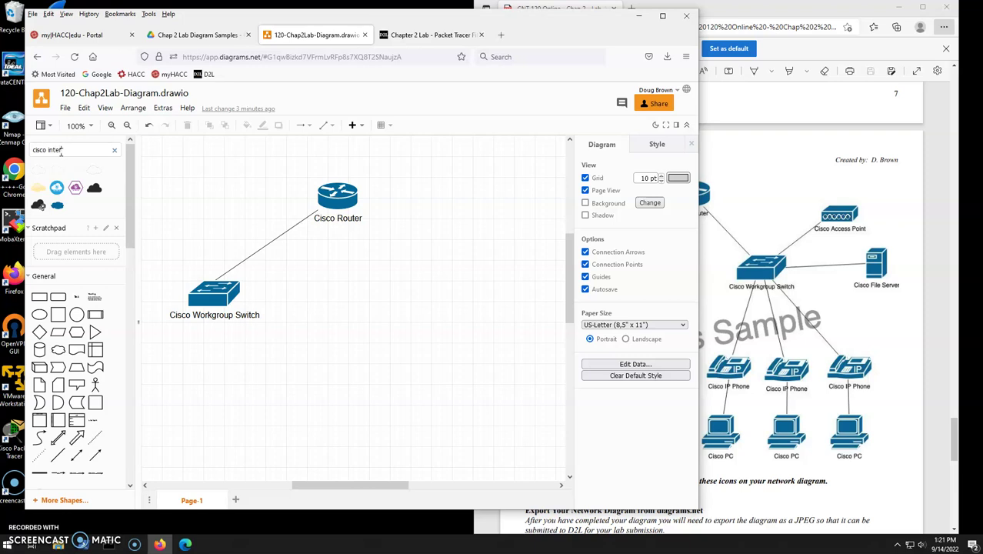
pyautogui.press('Return')
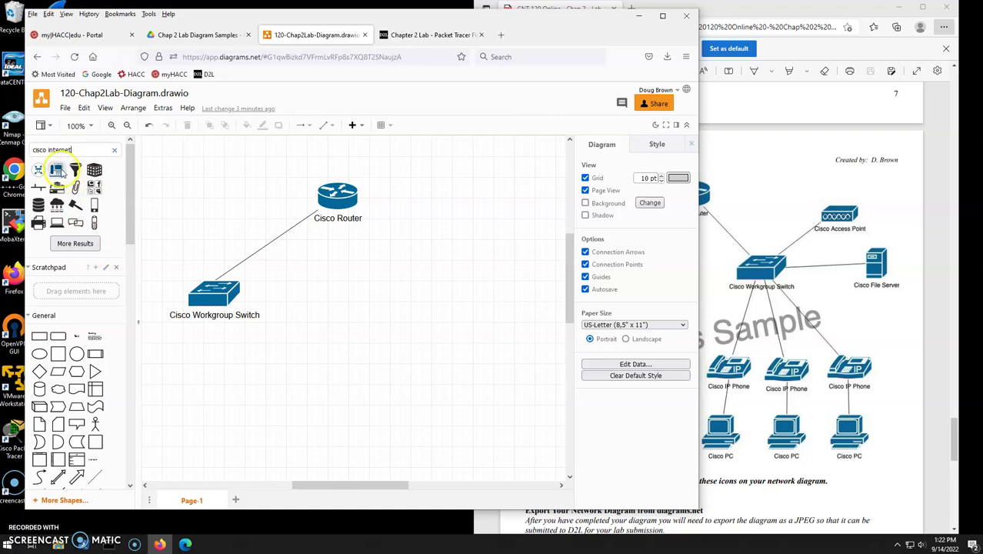
# Search the shape library for "internet" and place the Internet Cloud shape to the upper left of the Cisco Router.
pyautogui.moveTo(47, 150); pyautogui.dragTo(10, 150)
pyautogui.press('Return')
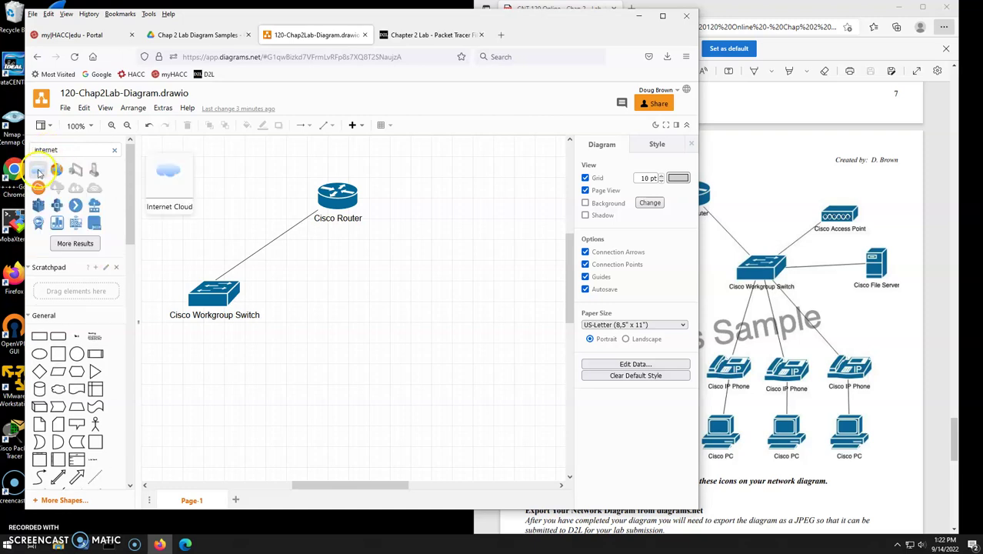
pyautogui.moveTo(38, 172); pyautogui.dragTo(233, 190)
# Label the cloud shape "Internet (ISP)".
pyautogui.click(199, 176)
pyautogui.doubleClick(200, 176)
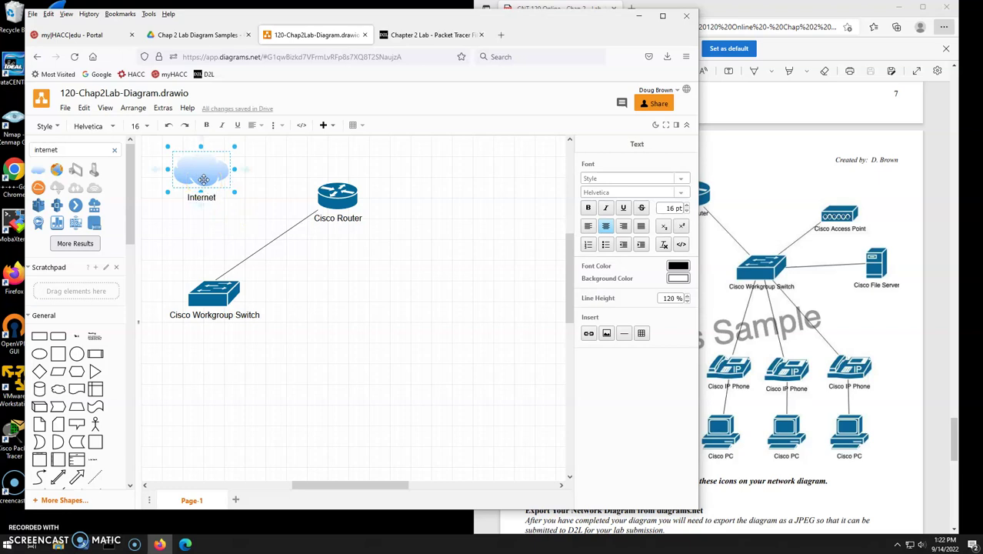
pyautogui.write('(ISP)')
pyautogui.click(214, 228)
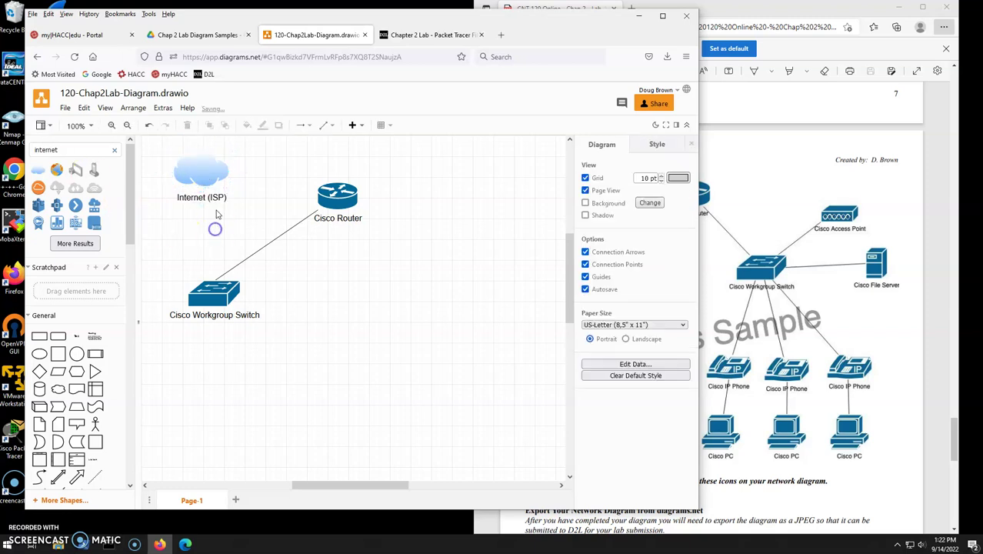
# Set the cloud's label position to Center and enlarge the cloud so the text fits inside it.
pyautogui.click(199, 171)
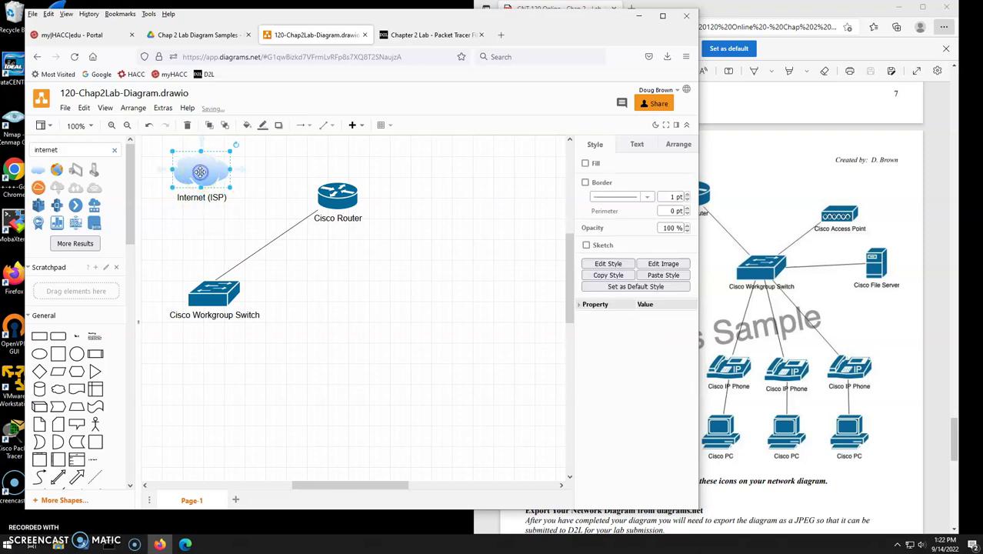
pyautogui.click(636, 143)
pyautogui.click(676, 228)
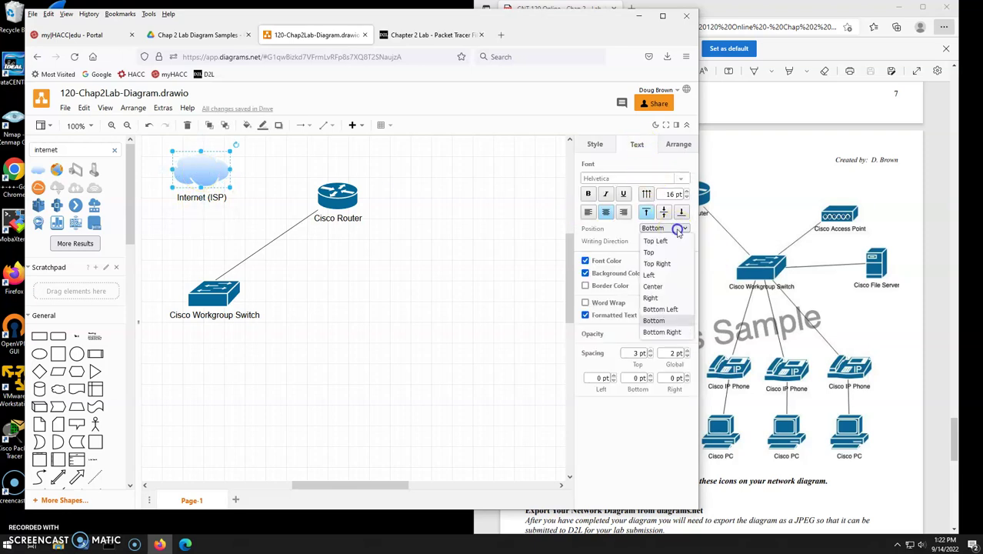
pyautogui.click(658, 286)
pyautogui.click(245, 221)
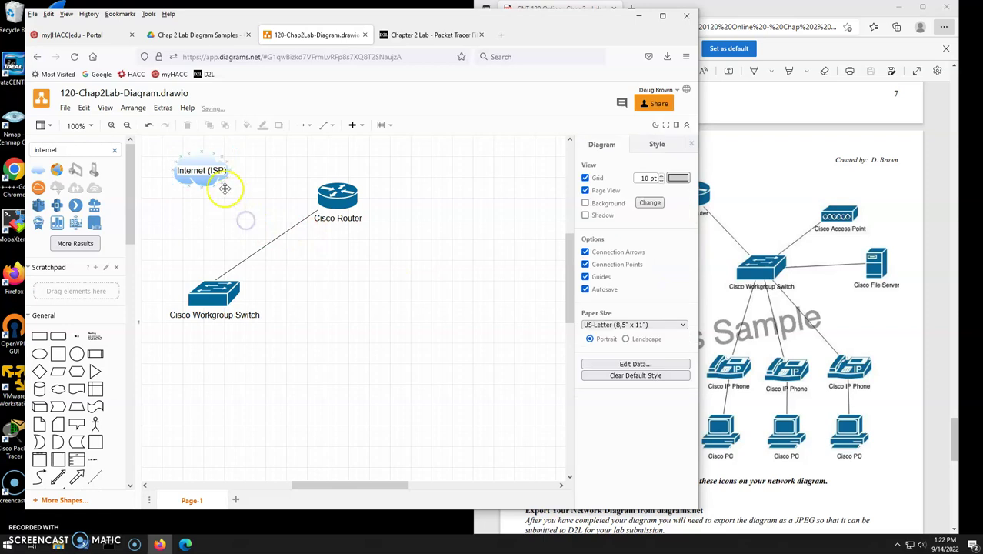
pyautogui.click(197, 169)
pyautogui.moveTo(232, 187); pyautogui.dragTo(244, 198)
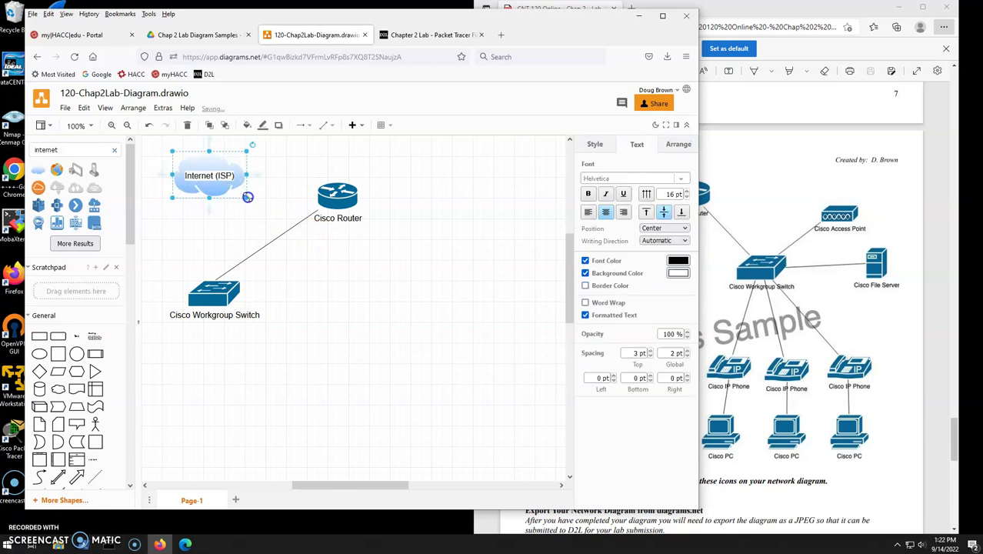
pyautogui.click(227, 210)
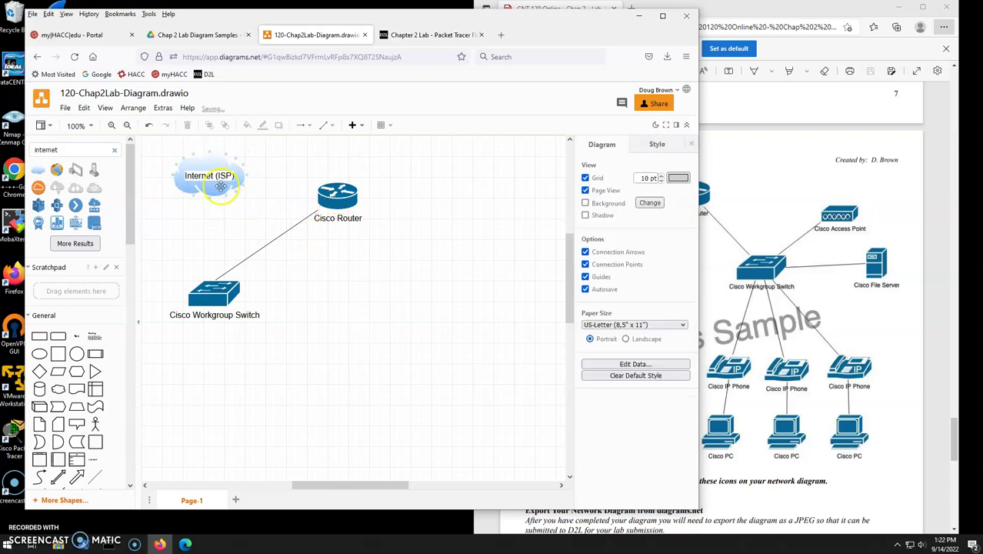
# Connect the Internet (ISP) cloud to the Cisco Router with a line and move the cloud slightly up and left.
pyautogui.moveTo(241, 175); pyautogui.dragTo(325, 193)
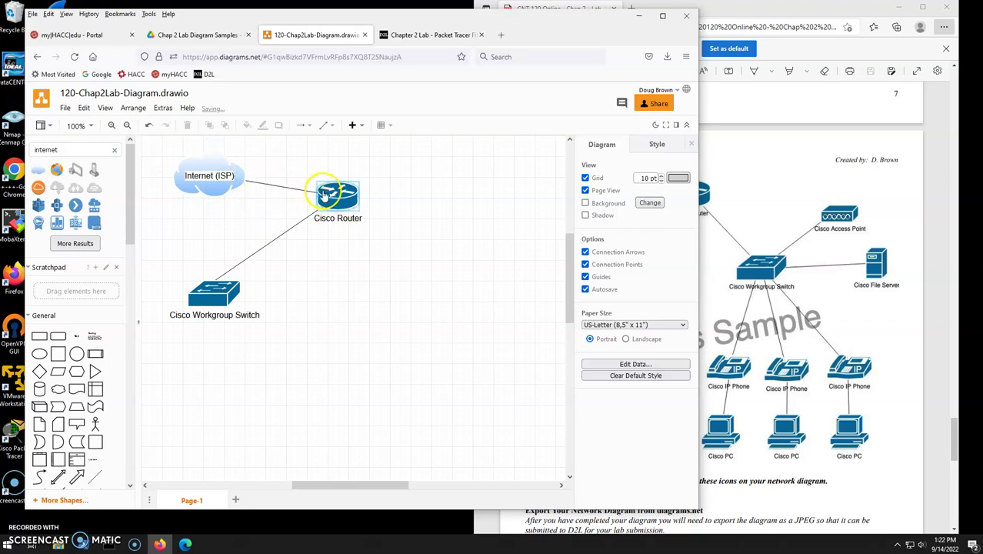
pyautogui.click(388, 293)
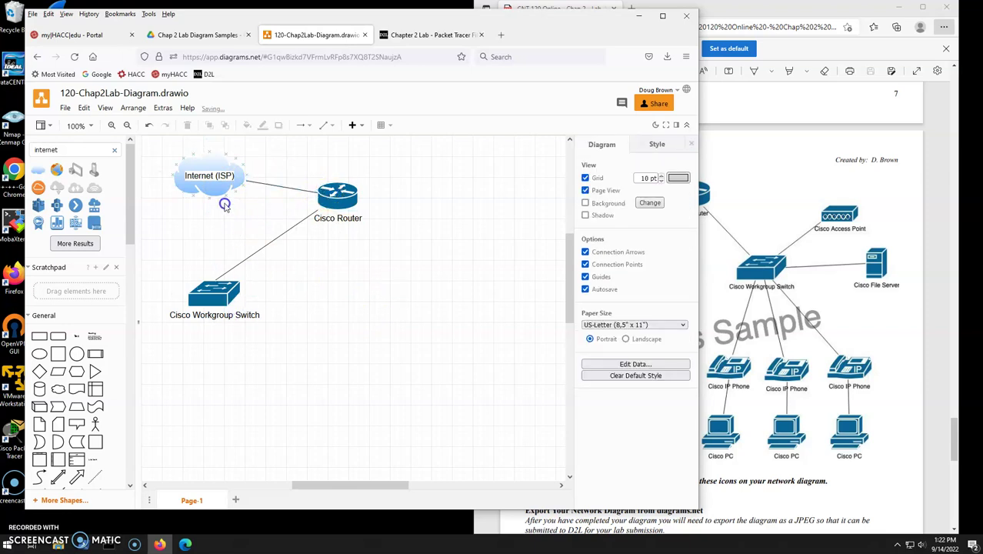
pyautogui.moveTo(191, 187); pyautogui.dragTo(170, 172)
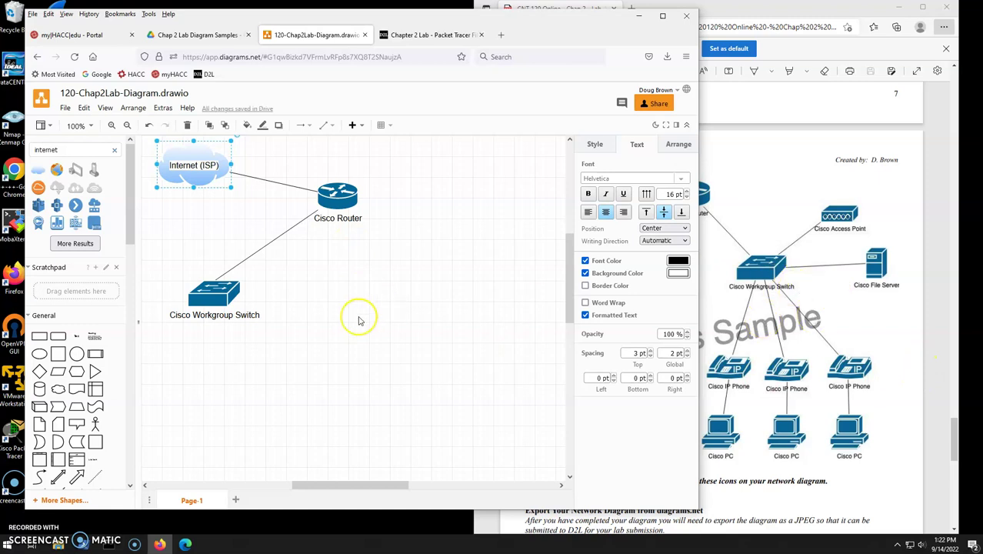
pyautogui.click(352, 321)
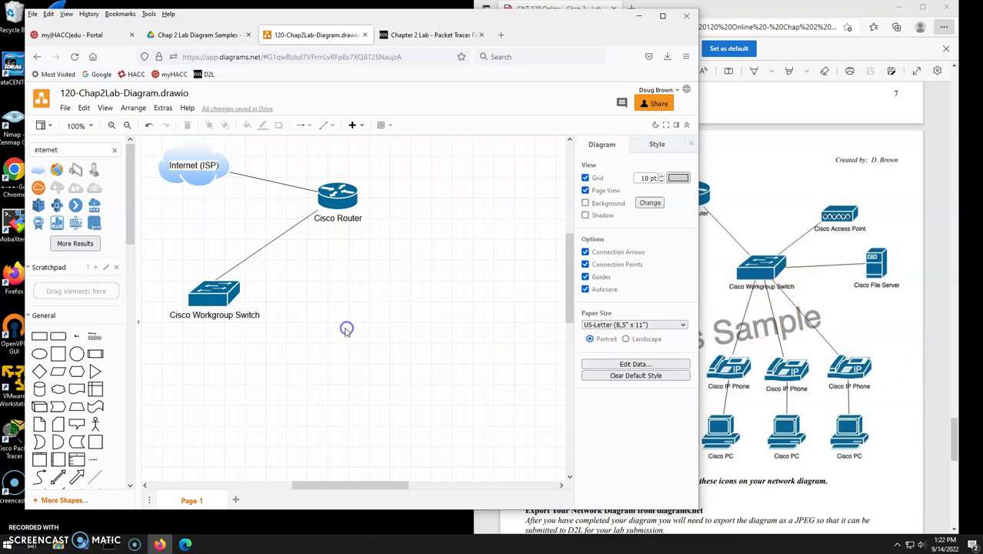
# Copy the labelled Cisco Workgroup Switch and paste a duplicate into the diagram.
pyautogui.click(218, 294)
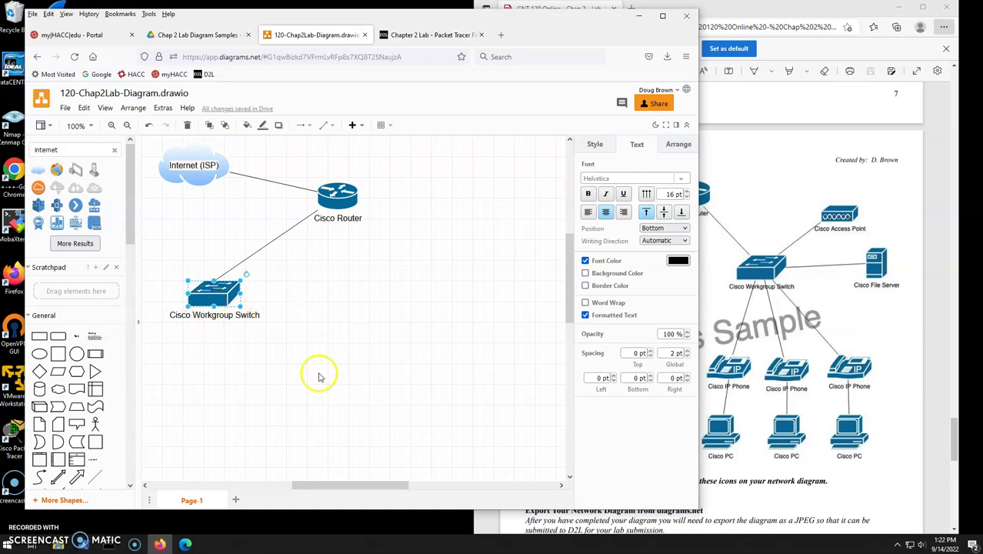
pyautogui.rightClick(217, 298)
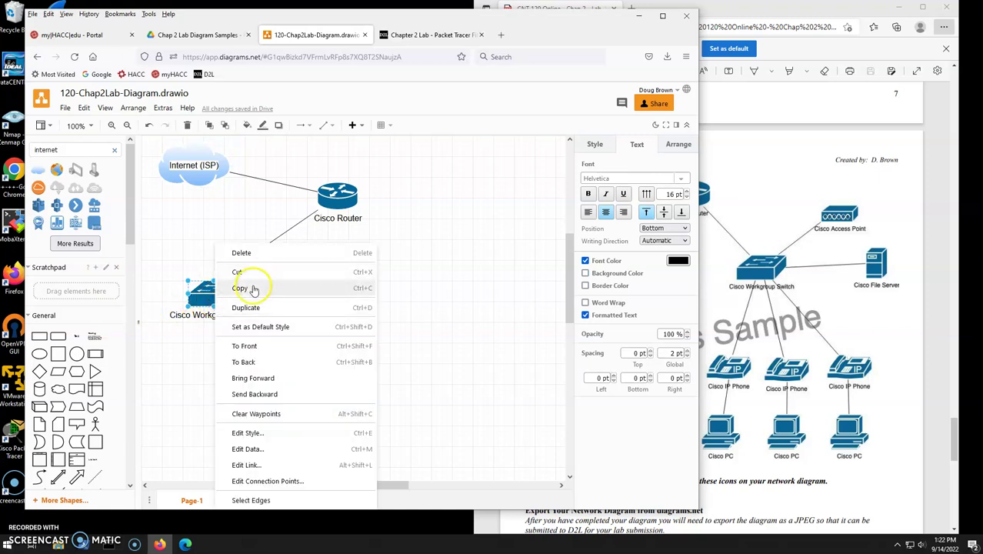
pyautogui.click(404, 303)
pyautogui.click(216, 297)
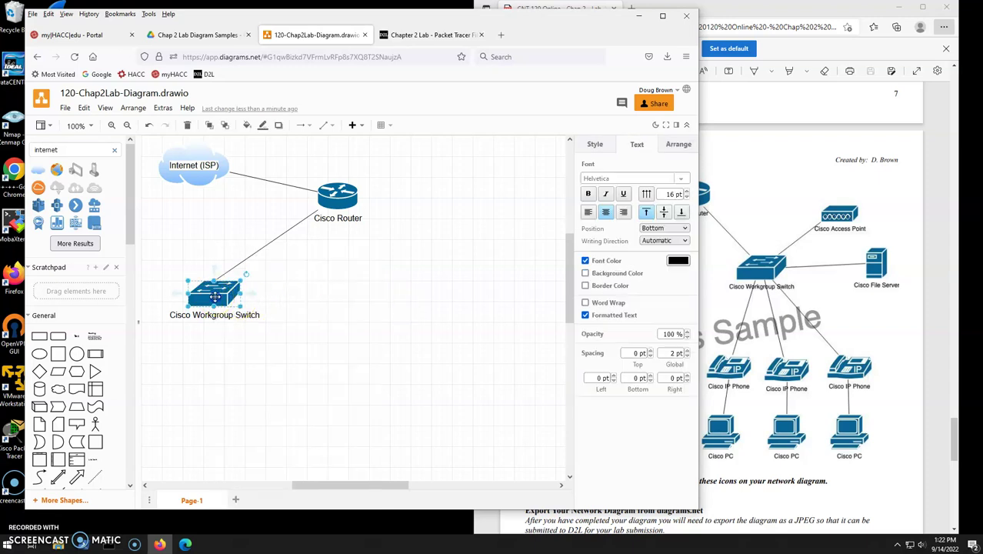
pyautogui.click(338, 328)
pyautogui.rightClick(360, 321)
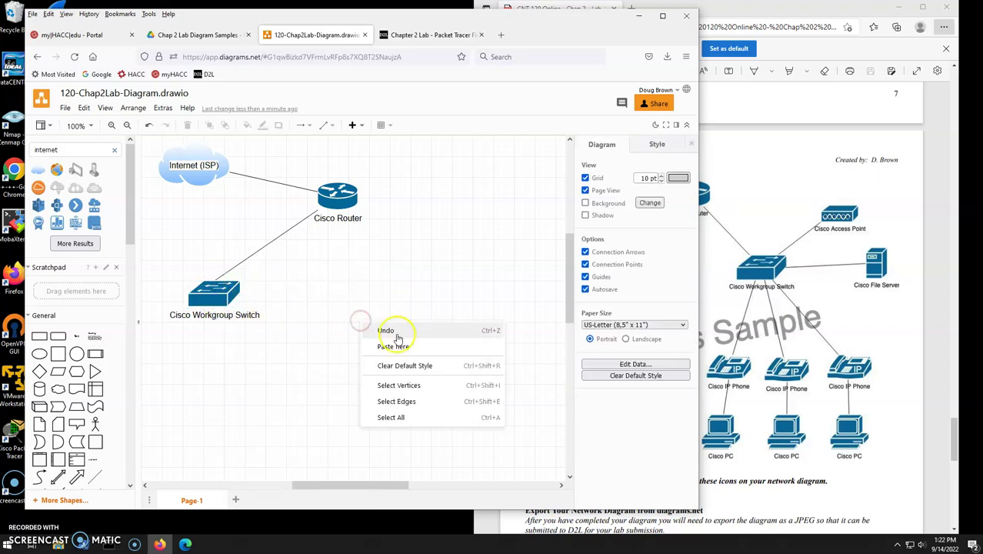
pyautogui.click(326, 338)
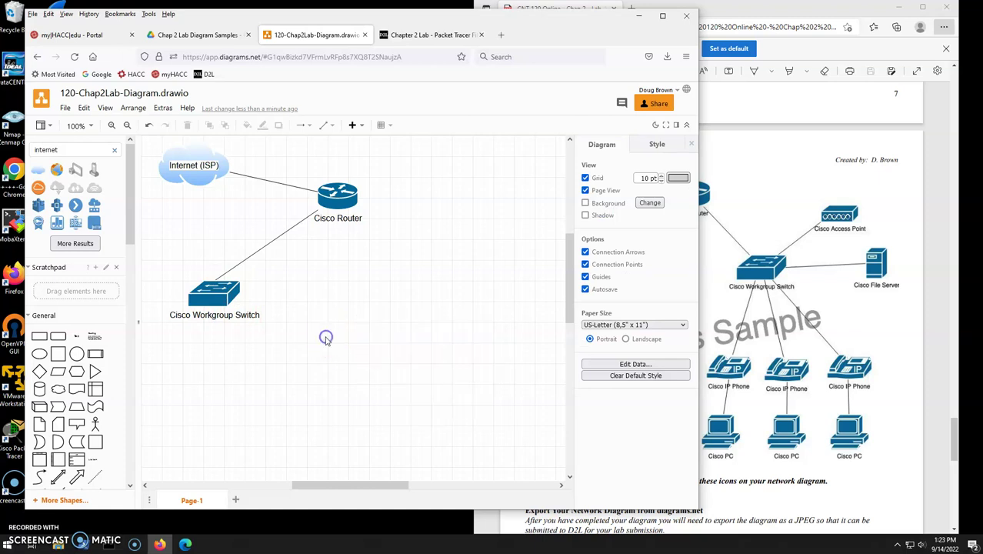
pyautogui.hotkey('ctrl', 'v')
pyautogui.moveTo(230, 300); pyautogui.dragTo(406, 300)
pyautogui.hotkey('ctrl', 'z')
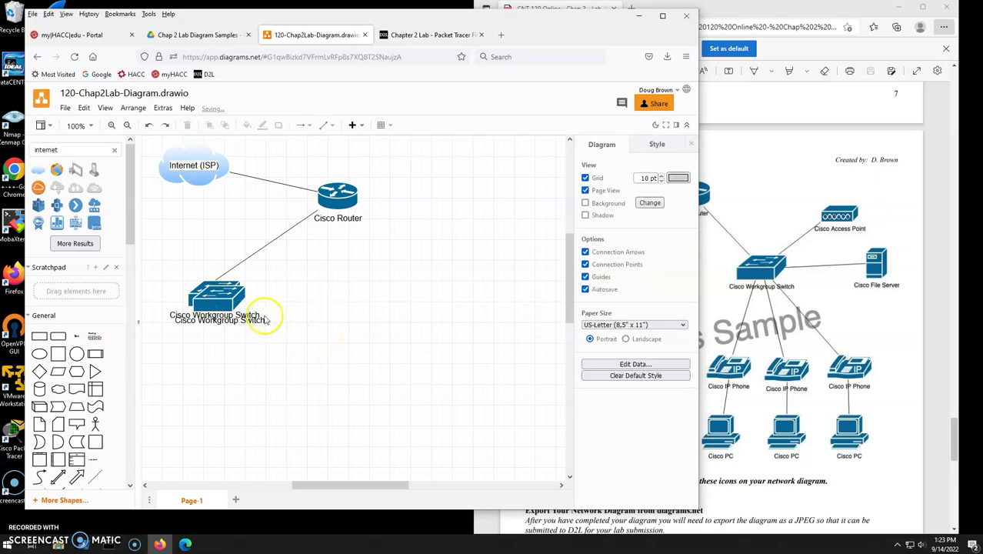
# Connect the duplicate switch to the Cisco Router and position it to the router's lower right, level with the original switch.
pyautogui.moveTo(224, 301); pyautogui.dragTo(343, 199)
pyautogui.click(428, 307)
pyautogui.moveTo(427, 307); pyautogui.dragTo(438, 292)
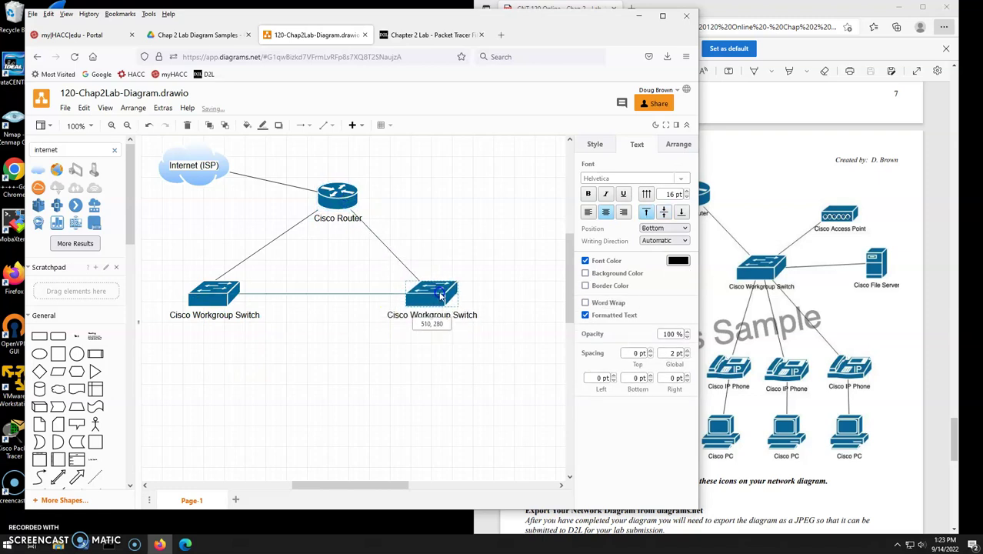
pyautogui.click(350, 345)
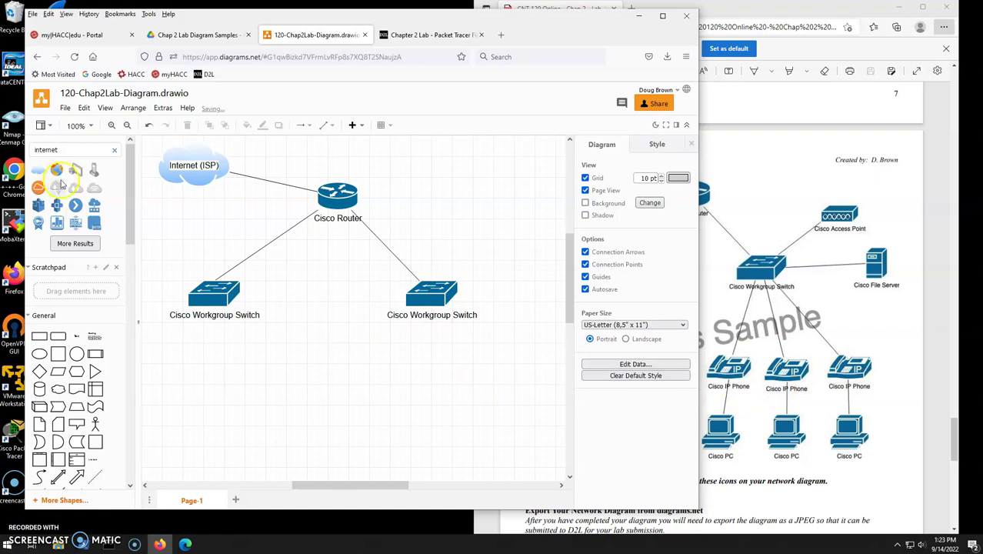
# Replace the shape library search term with "cisco ip phone" and run the search.
pyautogui.press('BackSpace')
pyautogui.press('BackSpace')
pyautogui.press('BackSpace')
pyautogui.press('BackSpace')
pyautogui.press('BackSpace')
pyautogui.press('BackSpace')
pyautogui.press('BackSpace')
pyautogui.press('BackSpace')
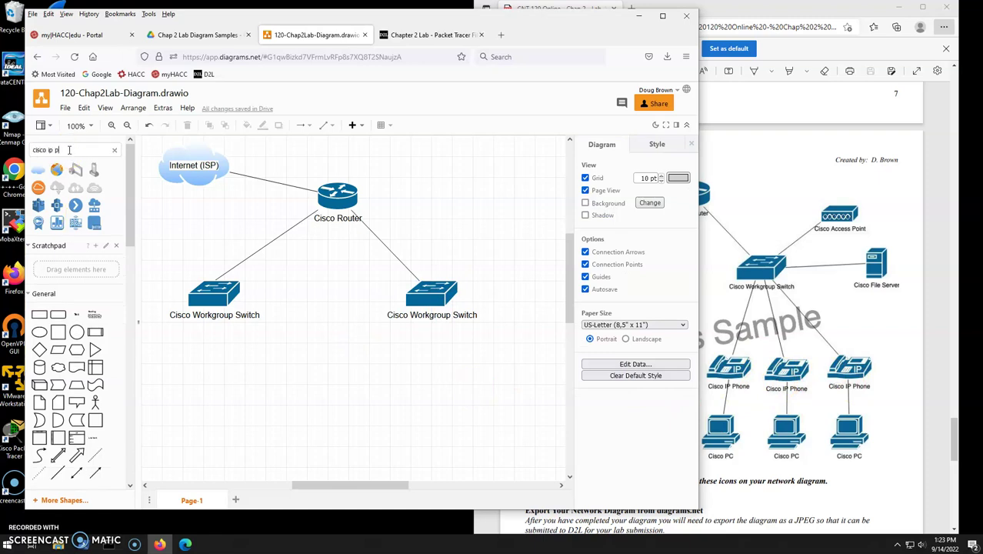
pyautogui.write('cisco ip phone')
pyautogui.press('Return')
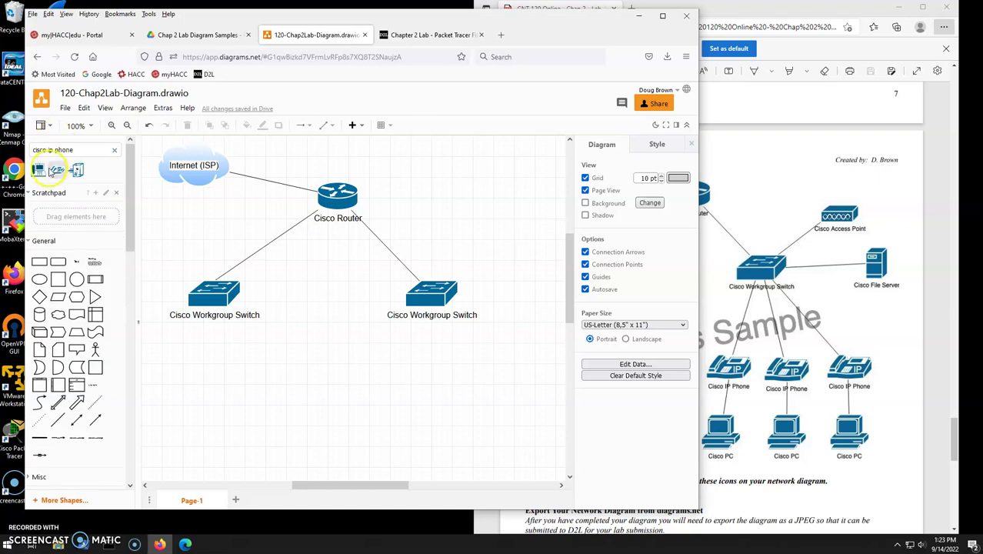
# Place an IP phone shape below and between the two switches and label it "Cisco IP Phone".
pyautogui.click(61, 170)
pyautogui.moveTo(351, 311); pyautogui.dragTo(350, 367)
pyautogui.doubleClick(361, 368)
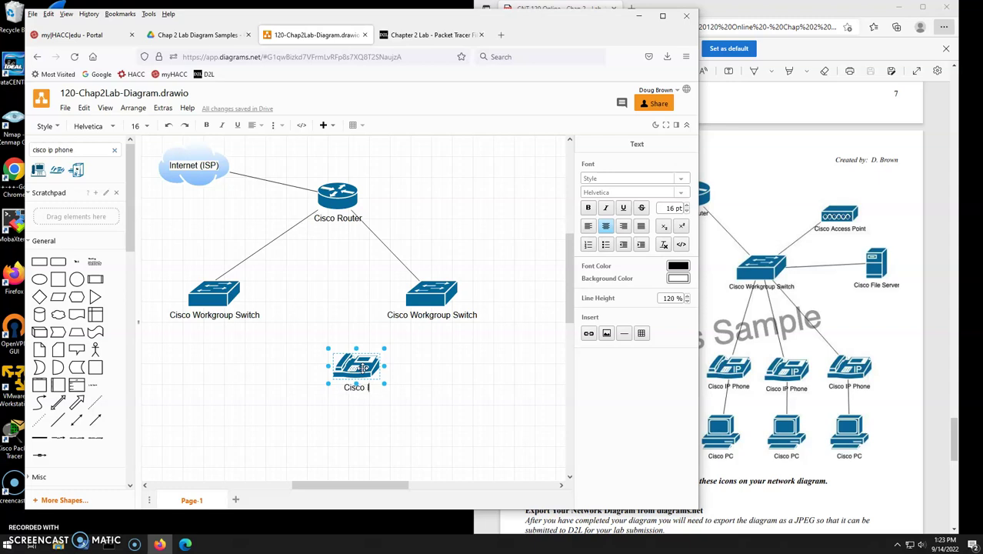
pyautogui.write('Cisco IP Phone')
pyautogui.click(489, 399)
pyautogui.click(489, 399)
# Duplicate the labelled Cisco IP Phone twice and arrange the copies in a row to its right beneath the right-hand switch.
pyautogui.click(361, 368)
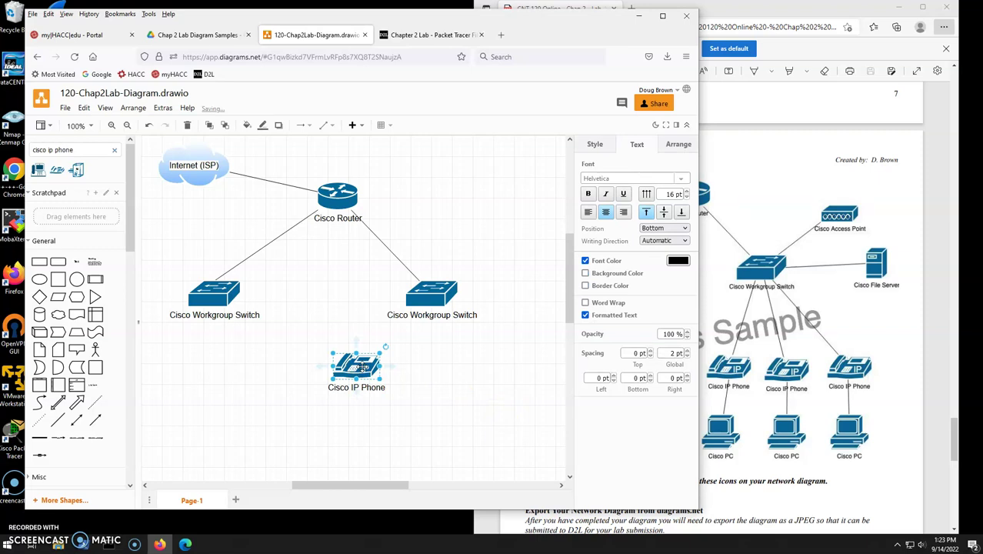
pyautogui.click(450, 389)
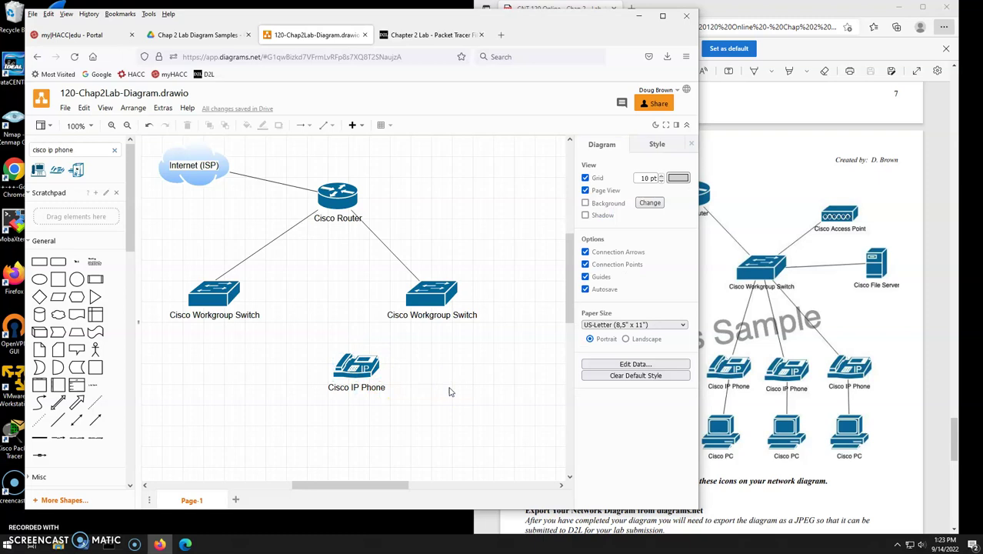
pyautogui.moveTo(365, 373); pyautogui.dragTo(435, 377)
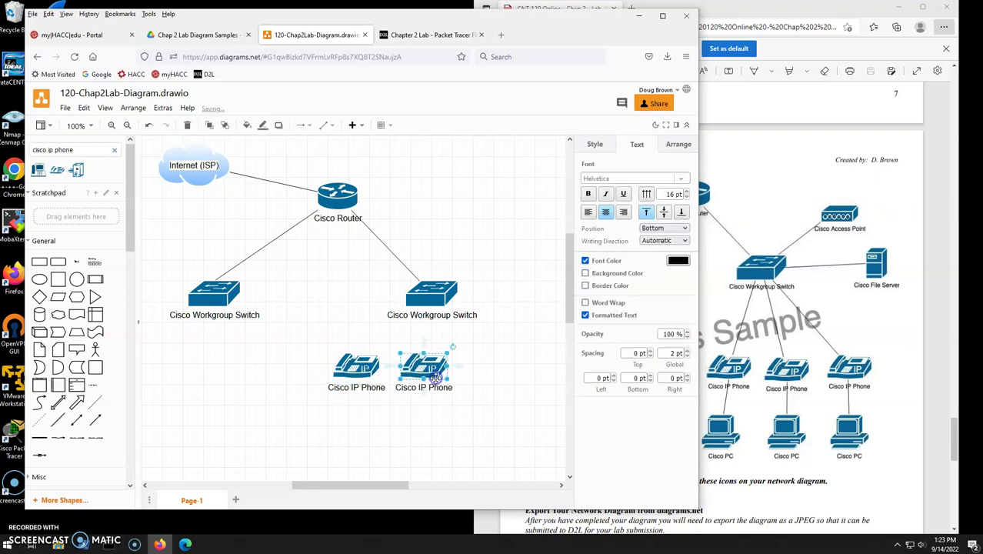
pyautogui.moveTo(357, 367); pyautogui.dragTo(501, 369)
pyautogui.click(450, 417)
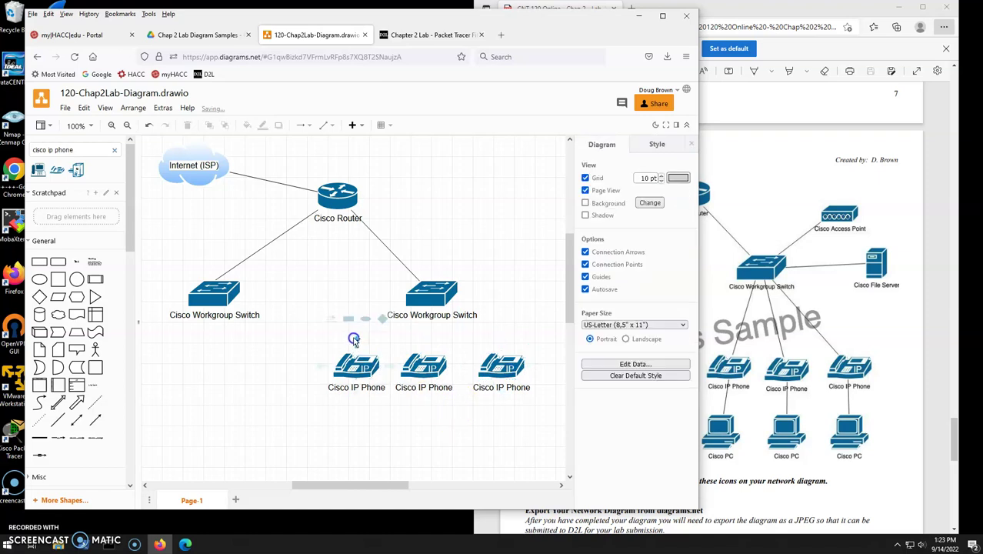
# Connect each of the three IP phones to the right-hand Cisco Workgroup Switch with a line.
pyautogui.moveTo(367, 328); pyautogui.dragTo(427, 301)
pyautogui.moveTo(423, 338); pyautogui.dragTo(425, 301)
pyautogui.moveTo(500, 336); pyautogui.dragTo(437, 301)
pyautogui.click(468, 411)
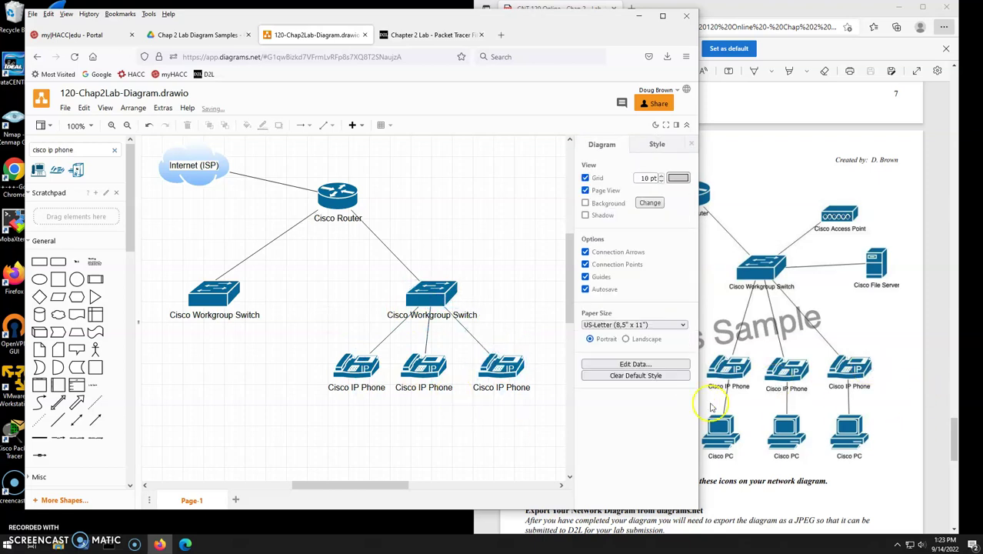
# Search the shape library for "cisco pc".
pyautogui.click(96, 149)
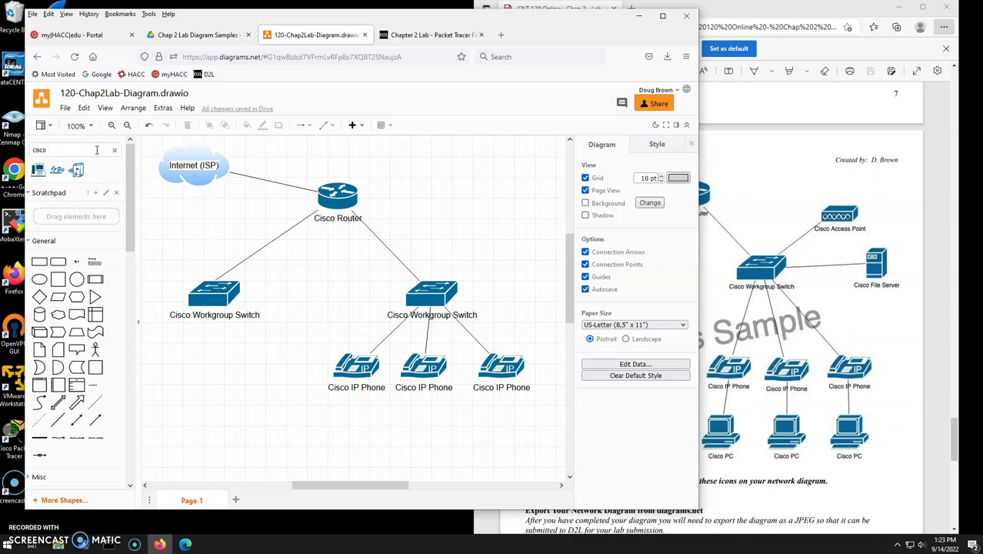
pyautogui.write('pc')
pyautogui.press('Return')
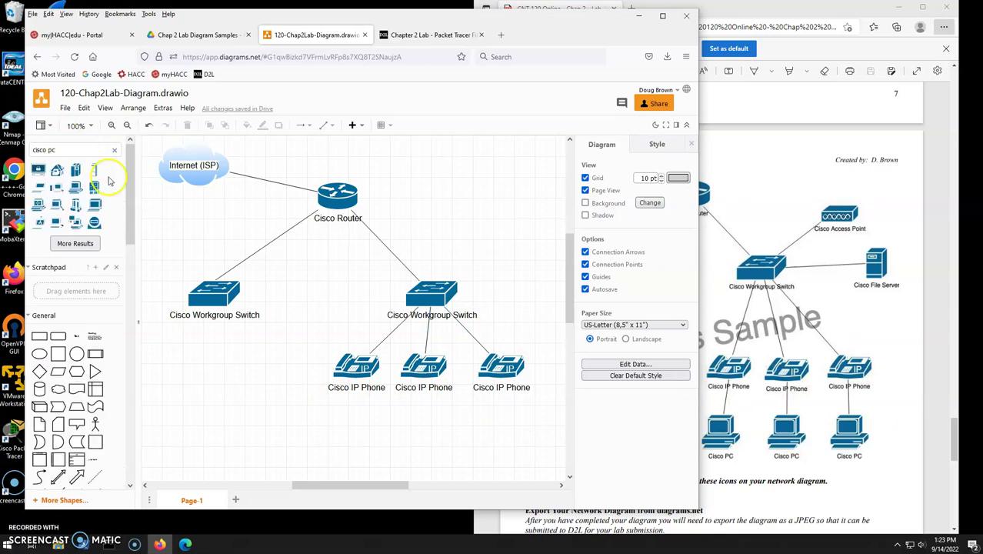
# Place a PC shape below the leftmost IP phone and label it "Cisco PC".
pyautogui.moveTo(59, 206)
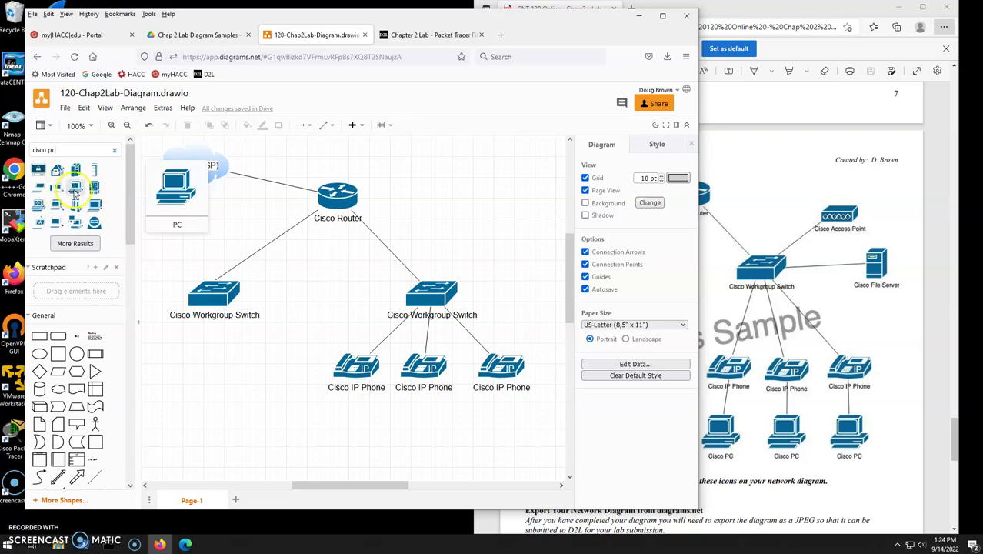
pyautogui.click(75, 194)
pyautogui.moveTo(355, 306); pyautogui.dragTo(353, 442)
pyautogui.scroll(-1, 402, 409)
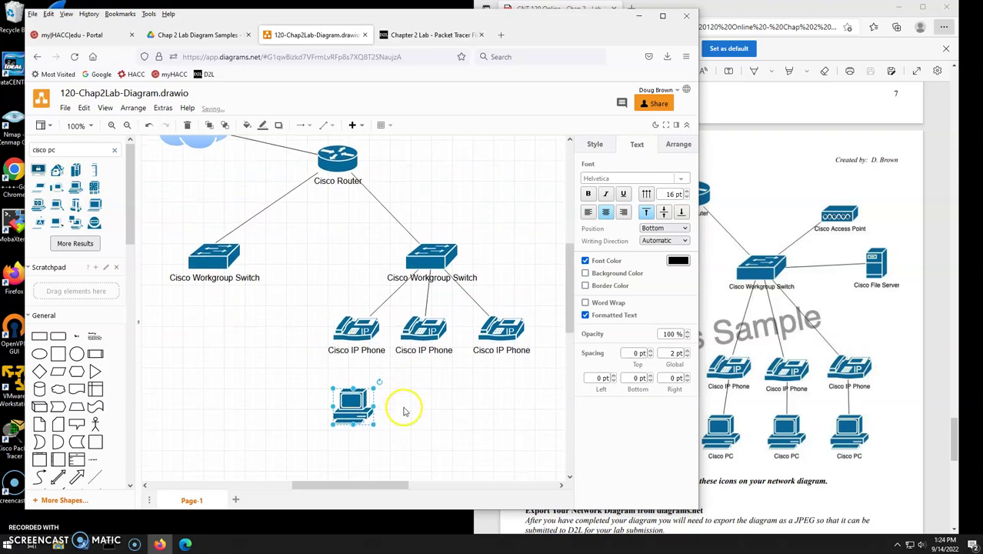
pyautogui.doubleClick(348, 413)
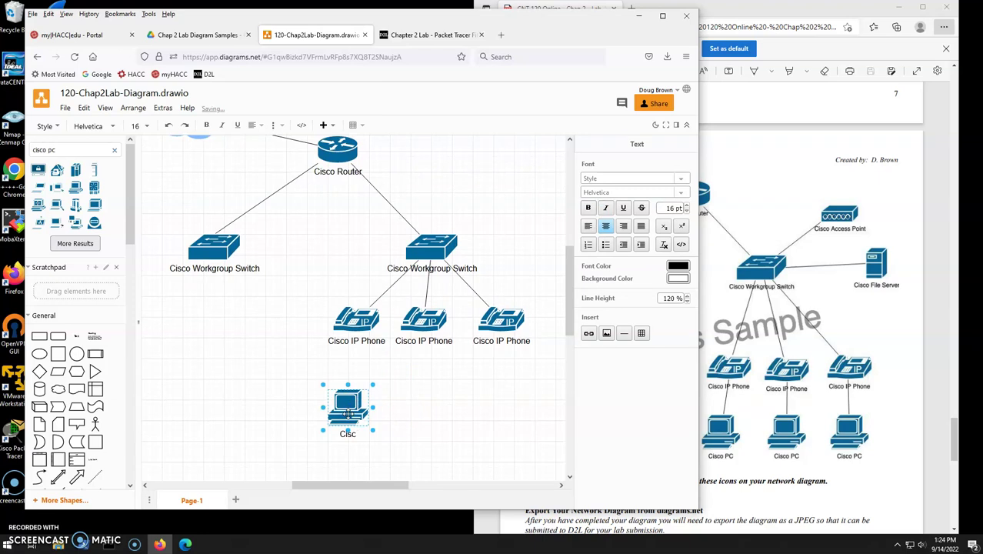
pyautogui.click(414, 421)
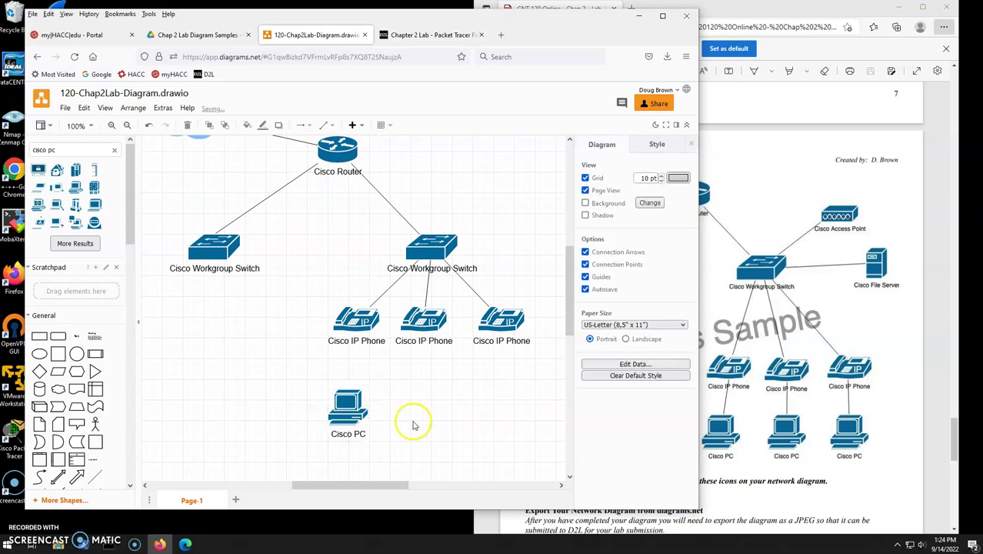
# Duplicate the labelled Cisco PC twice and place the copies beneath the middle and rightmost IP phones.
pyautogui.click(347, 415)
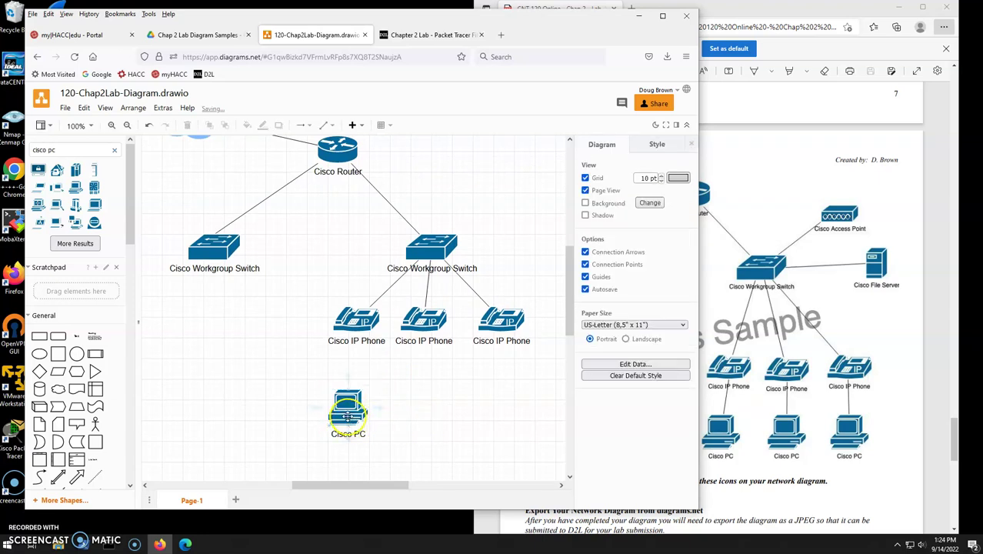
pyautogui.click(415, 421)
pyautogui.click(348, 413)
pyautogui.moveTo(348, 414); pyautogui.dragTo(425, 413)
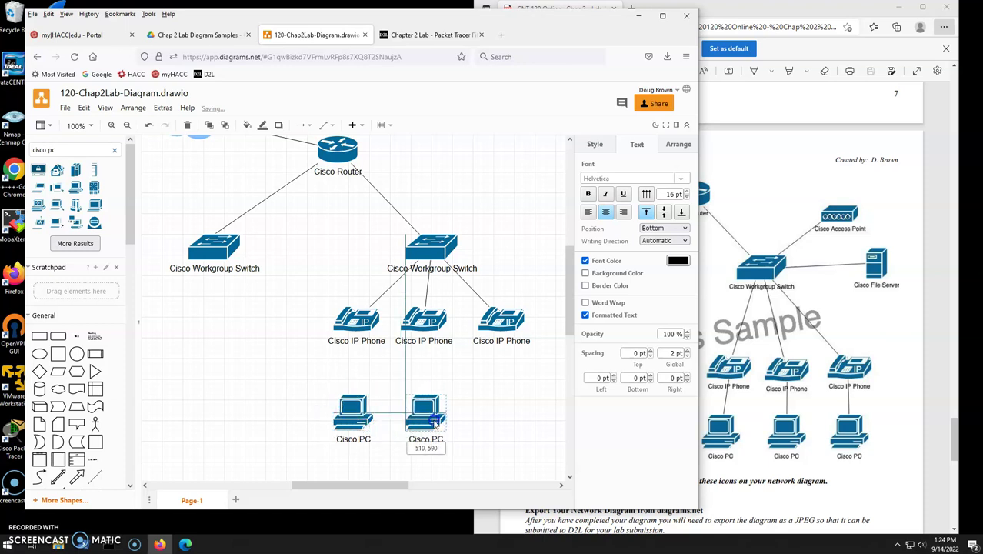
pyautogui.moveTo(351, 416); pyautogui.dragTo(501, 425)
# Connect each Cisco PC to the IP phone above it with a line.
pyautogui.moveTo(353, 396); pyautogui.dragTo(353, 327)
pyautogui.moveTo(421, 396); pyautogui.dragTo(426, 332)
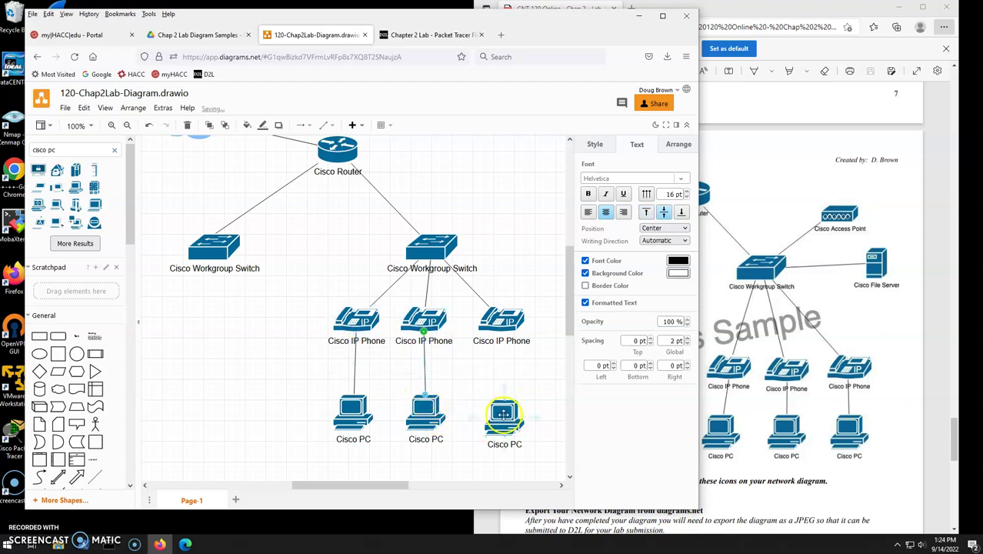
pyautogui.moveTo(502, 404); pyautogui.dragTo(502, 333)
pyautogui.click(531, 377)
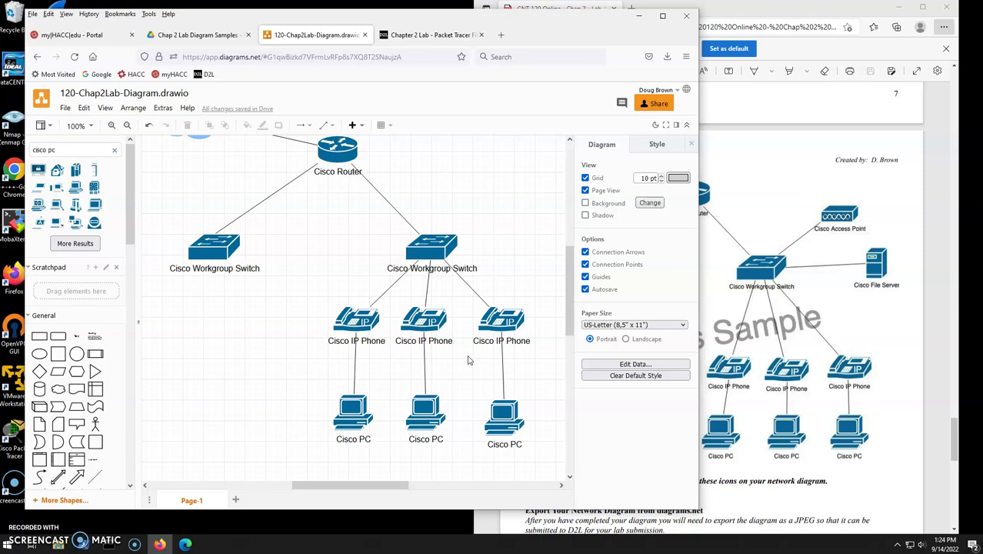
pyautogui.click(401, 356)
pyautogui.click(787, 475)
pyautogui.click(340, 471)
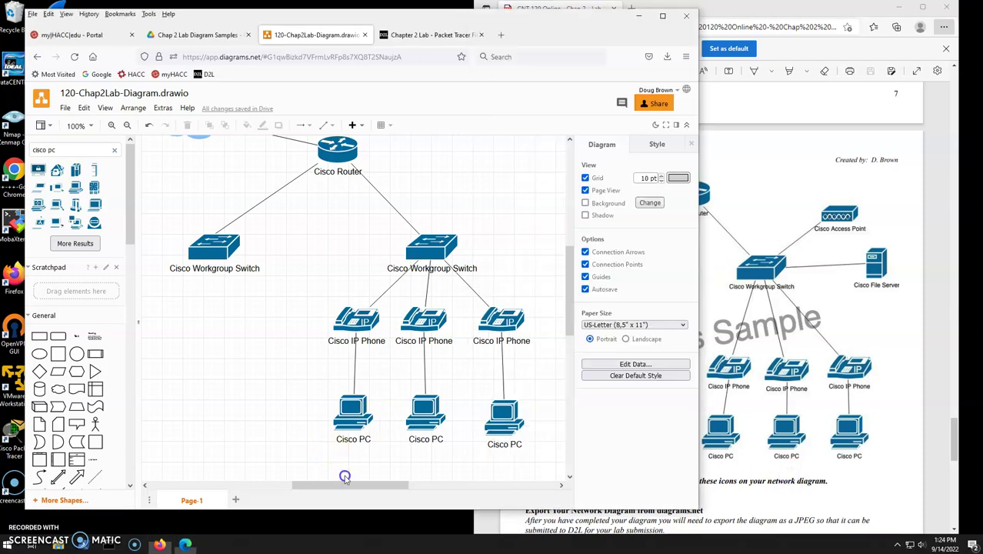
# Copy a labelled Cisco PC and paste three duplicates in a row beneath the left-hand Cisco Workgroup Switch.
pyautogui.click(351, 411)
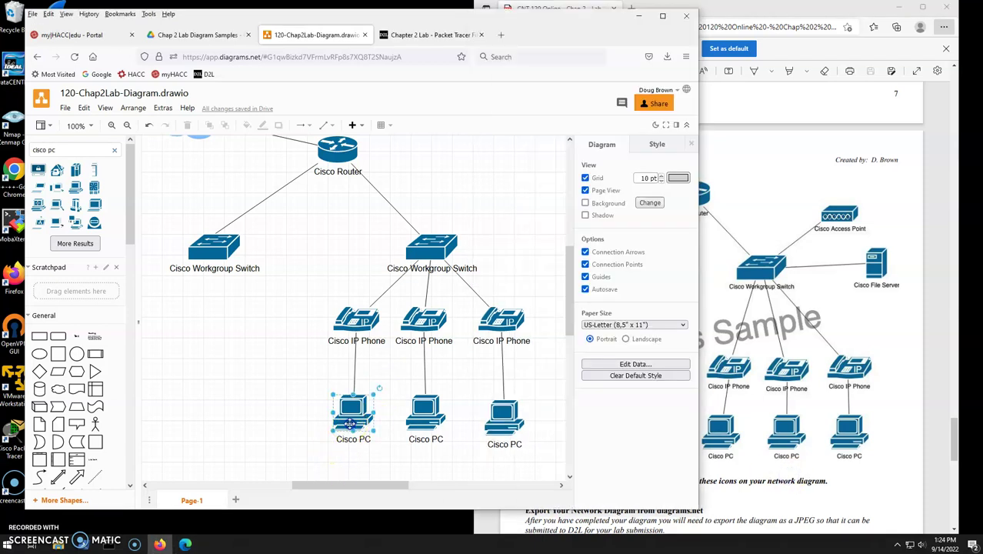
pyautogui.click(167, 401)
pyautogui.click(353, 415)
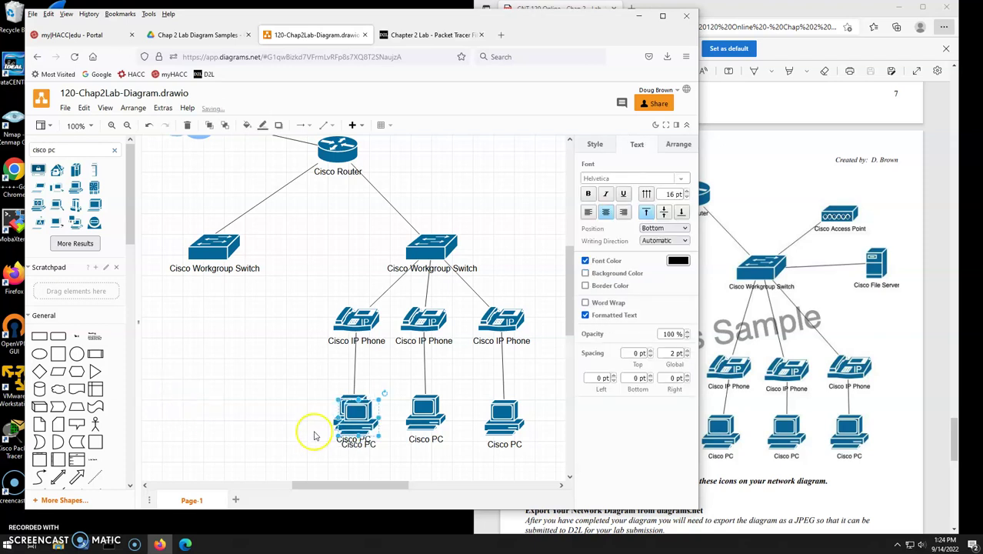
pyautogui.moveTo(353, 415); pyautogui.dragTo(185, 411)
pyautogui.click(353, 415)
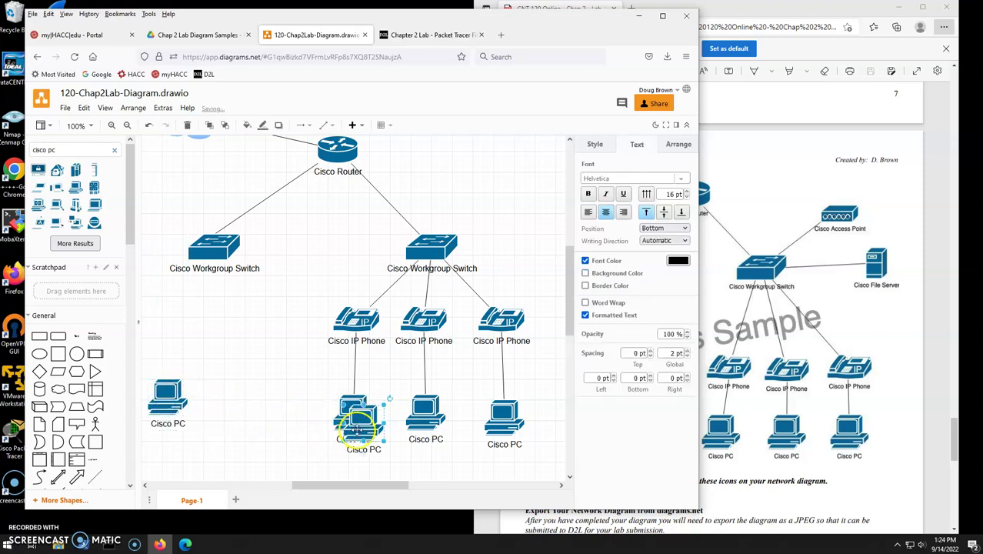
pyautogui.moveTo(353, 415); pyautogui.dragTo(218, 408)
pyautogui.hotkey('ctrl', 'v')
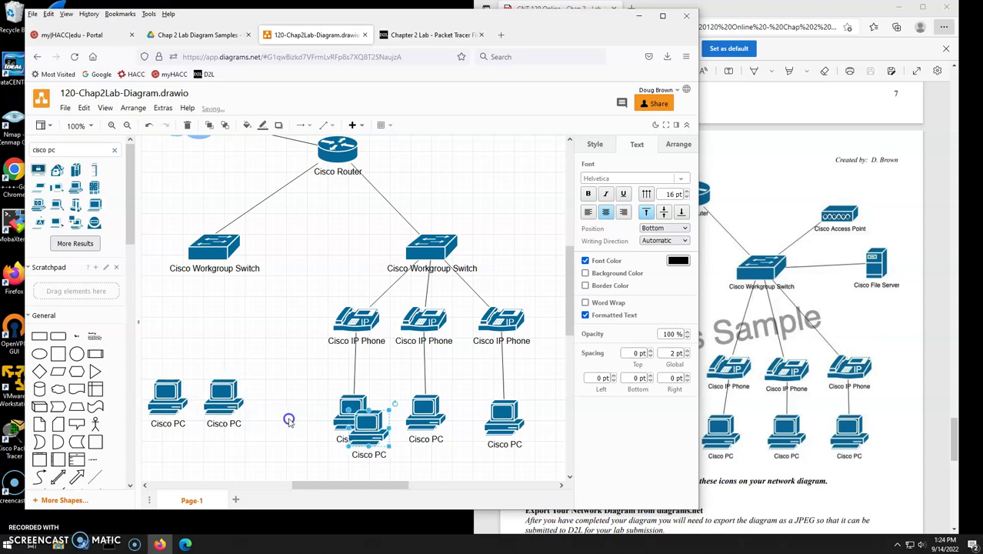
pyautogui.moveTo(356, 428); pyautogui.dragTo(267, 398)
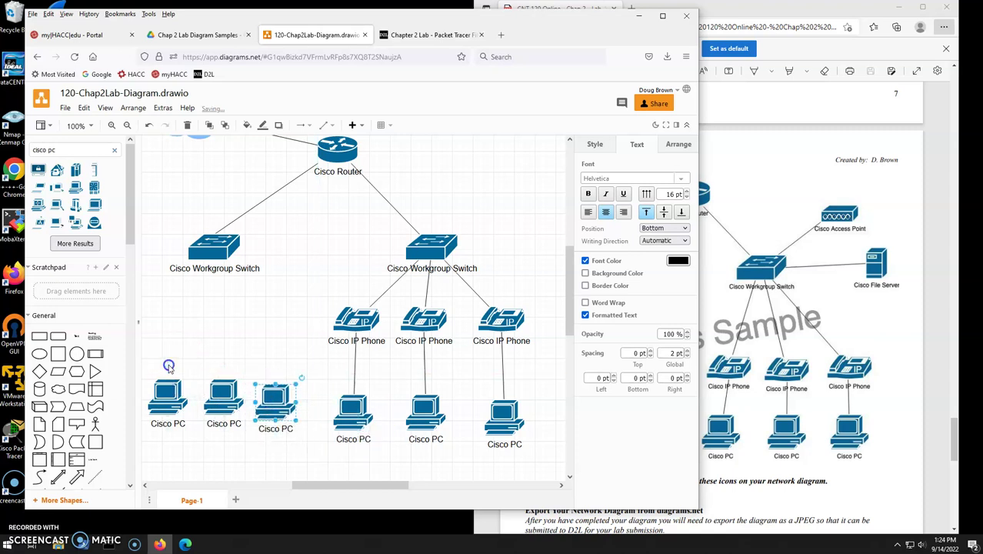
# Connect the three new Cisco PCs to the left-hand Cisco Workgroup Switch with lines.
pyautogui.moveTo(169, 366); pyautogui.dragTo(209, 254)
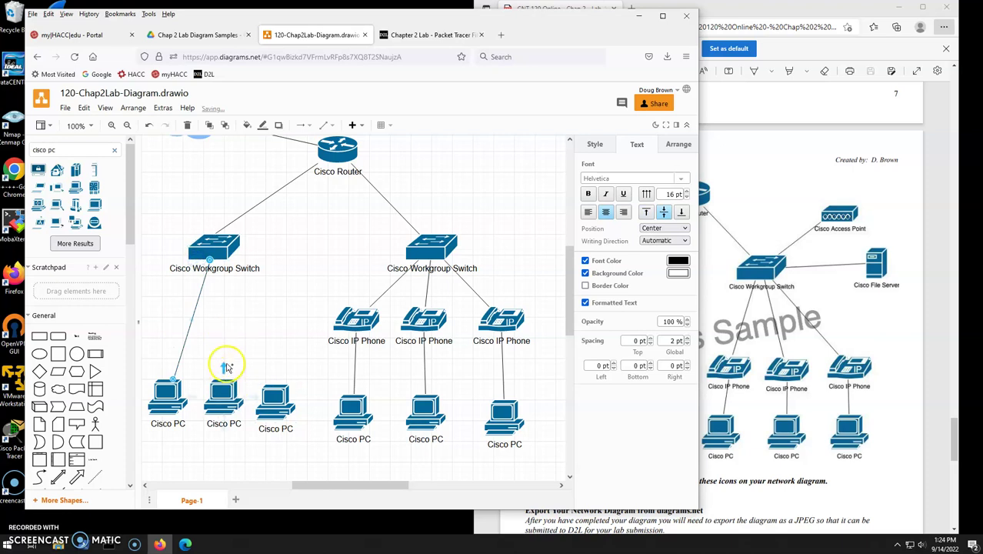
pyautogui.moveTo(225, 367); pyautogui.dragTo(214, 257)
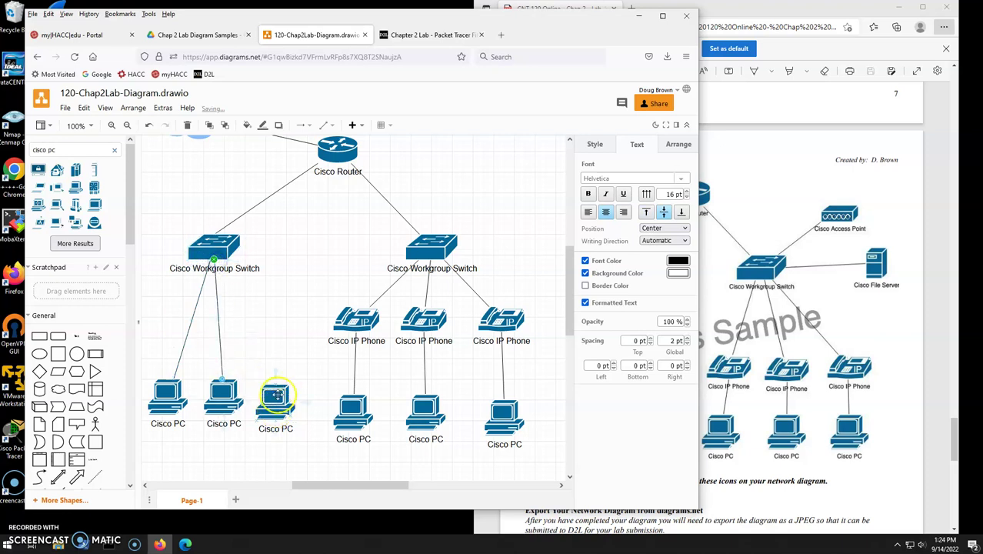
pyautogui.moveTo(276, 374); pyautogui.dragTo(215, 258)
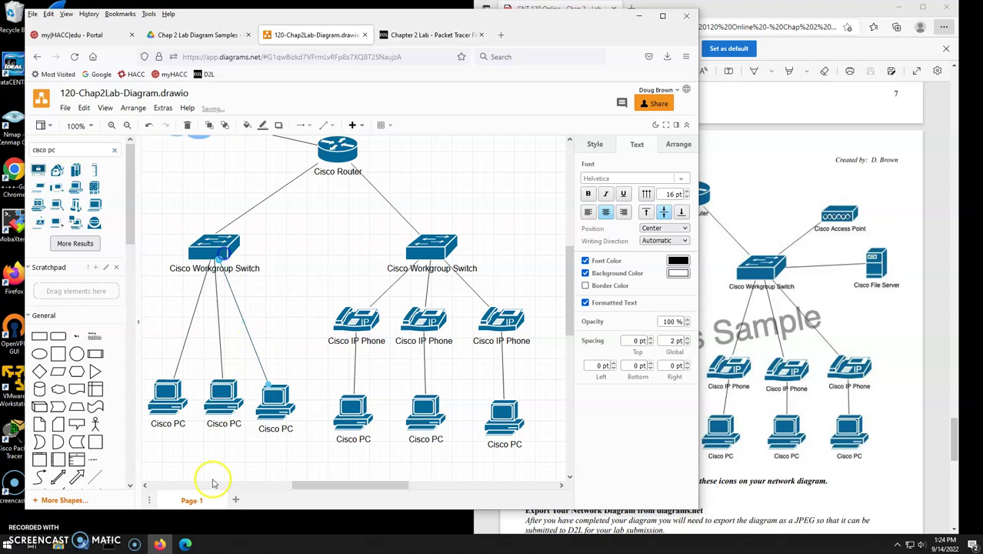
# Move the three PCs under the left-hand switch upward, closer to the switch.
pyautogui.moveTo(307, 486); pyautogui.dragTo(270, 485)
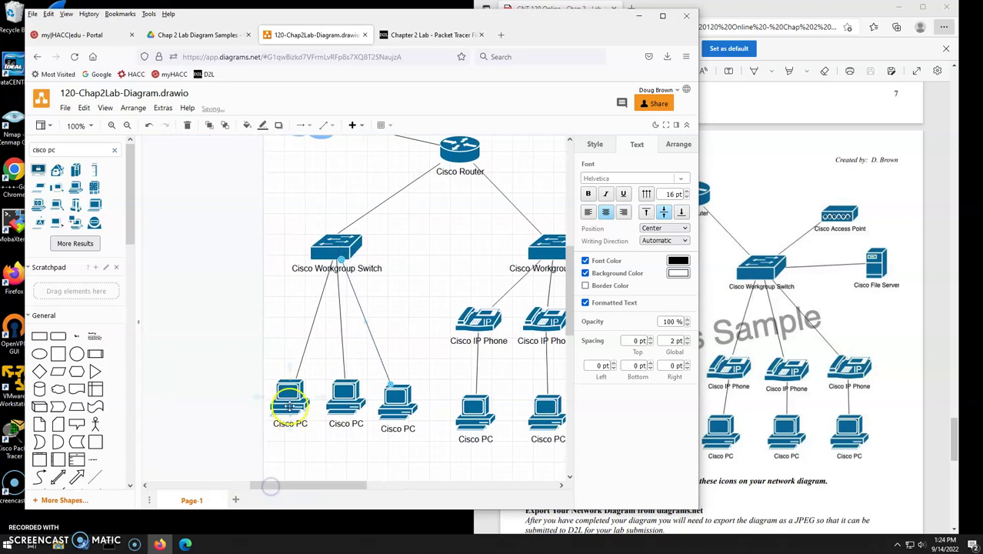
pyautogui.moveTo(288, 401); pyautogui.dragTo(292, 353)
pyautogui.moveTo(345, 391); pyautogui.dragTo(344, 347)
pyautogui.moveTo(397, 408); pyautogui.dragTo(394, 359)
pyautogui.click(390, 403)
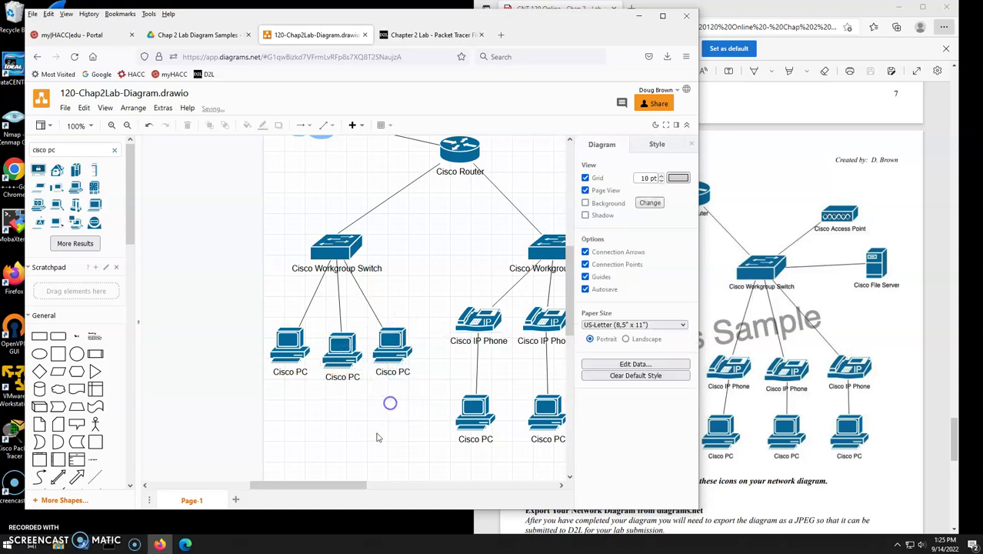
# Align the three PCs beneath the IP phones directly under their phones so the connecting lines run vertically.
pyautogui.moveTo(347, 485); pyautogui.dragTo(394, 487)
pyautogui.moveTo(336, 409); pyautogui.dragTo(341, 402)
pyautogui.moveTo(411, 418); pyautogui.dragTo(408, 413)
pyautogui.moveTo(487, 420); pyautogui.dragTo(487, 417)
pyautogui.click(449, 378)
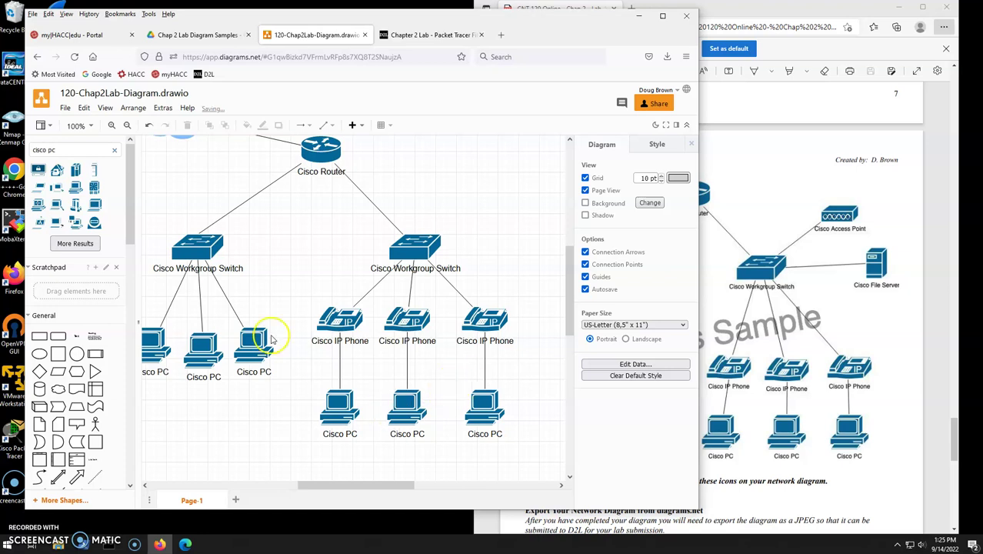
# Check the sample diagram for the remaining devices and search the shape library for "cisco printer".
pyautogui.scroll(3, 308, 308)
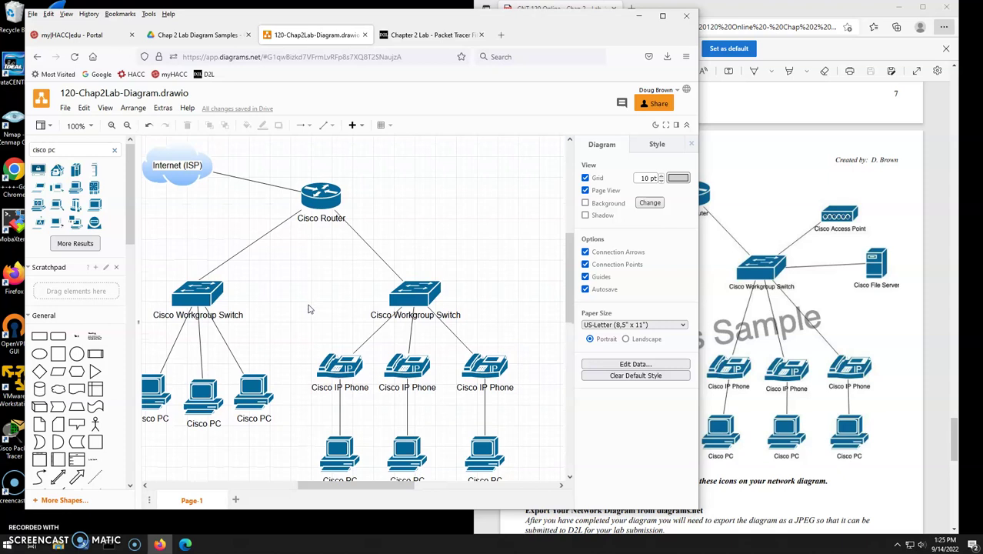
pyautogui.click(855, 350)
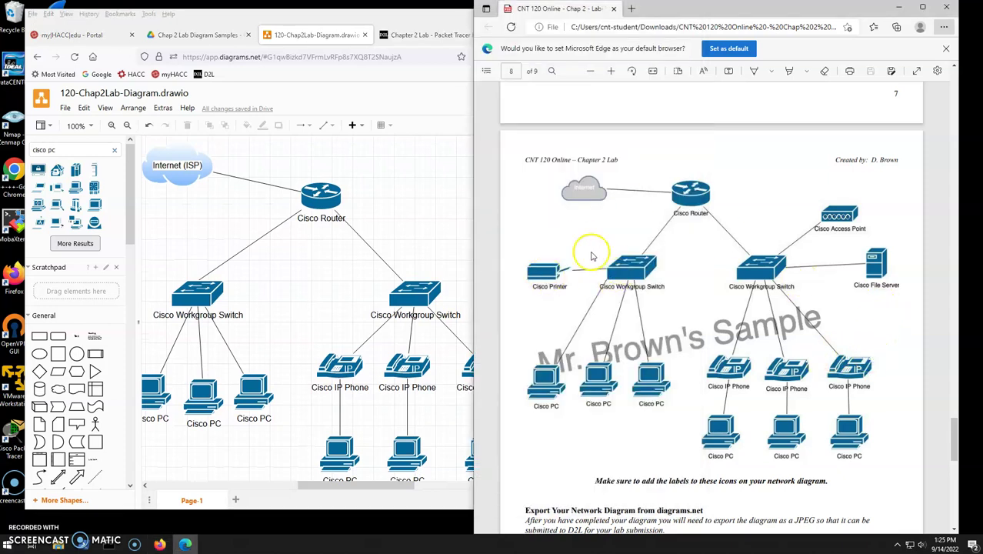
pyautogui.click(332, 486)
pyautogui.moveTo(332, 487); pyautogui.dragTo(286, 487)
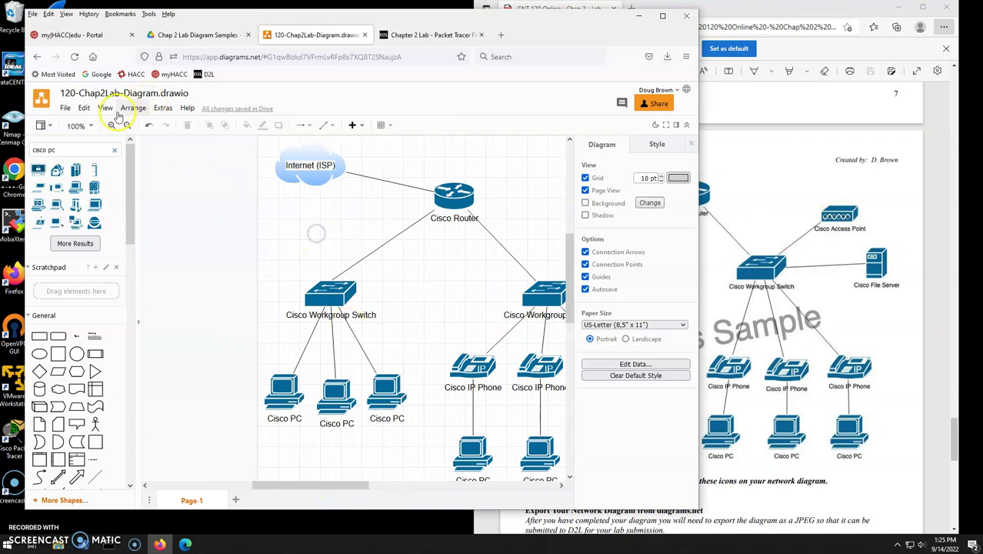
pyautogui.write('h')
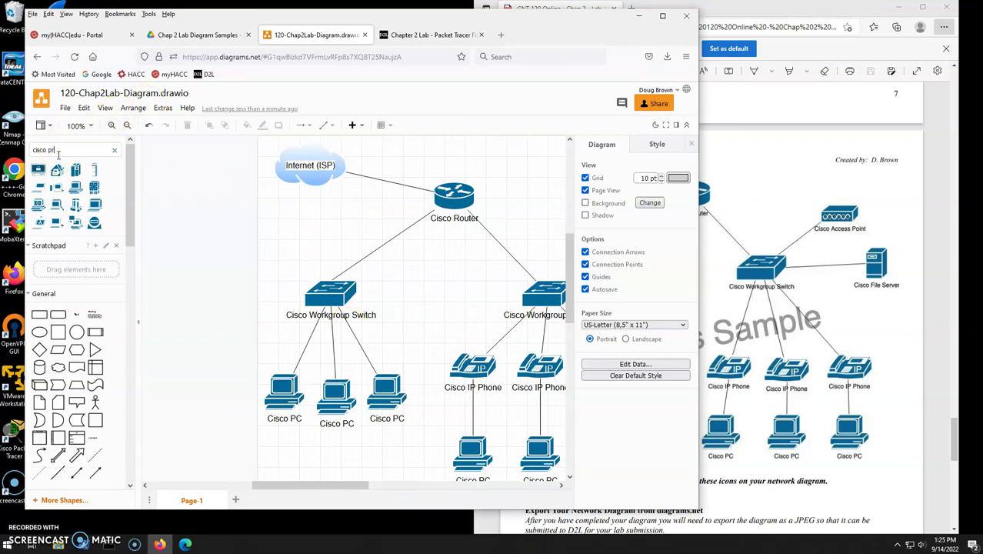
pyautogui.write('inter')
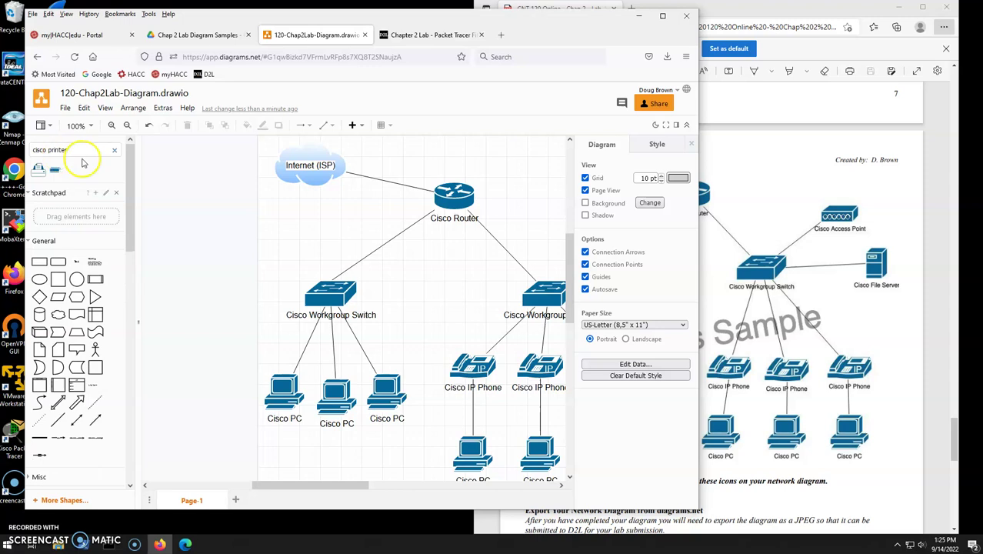
# Add a Cisco printer shape above the left-hand Cisco Workgroup Switch, label it "Cisco Printer" and connect it to that switch with a line.
pyautogui.moveTo(54, 169); pyautogui.dragTo(271, 244)
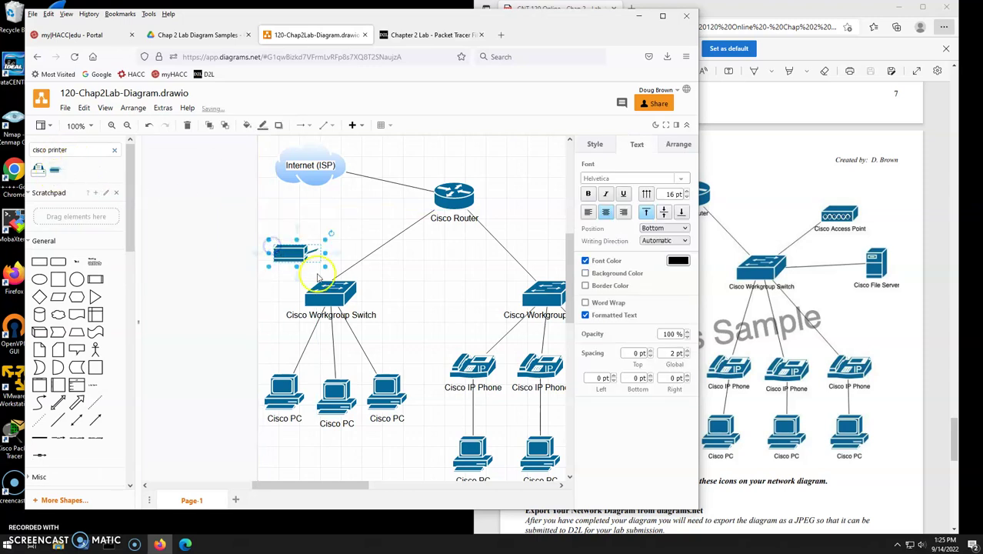
pyautogui.doubleClick(294, 259)
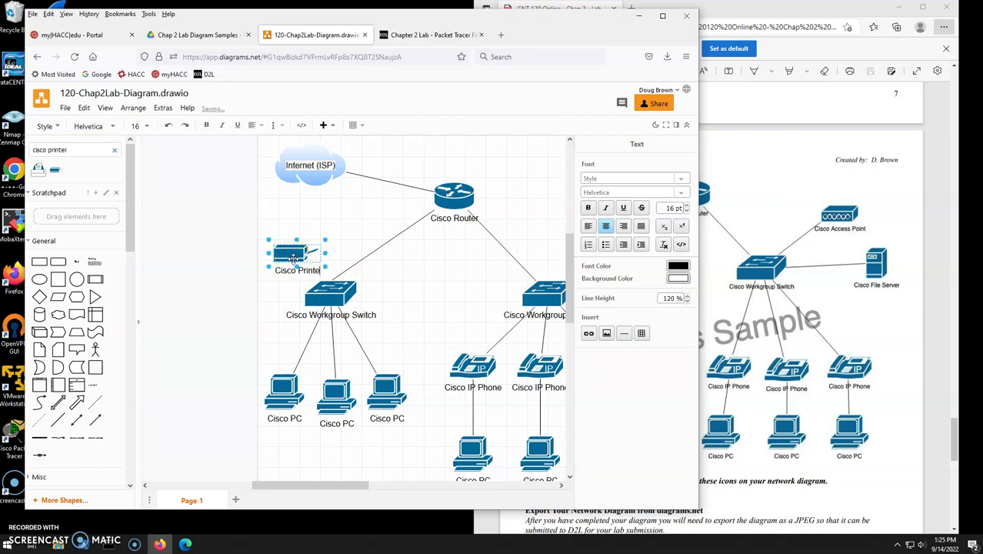
pyautogui.click(350, 234)
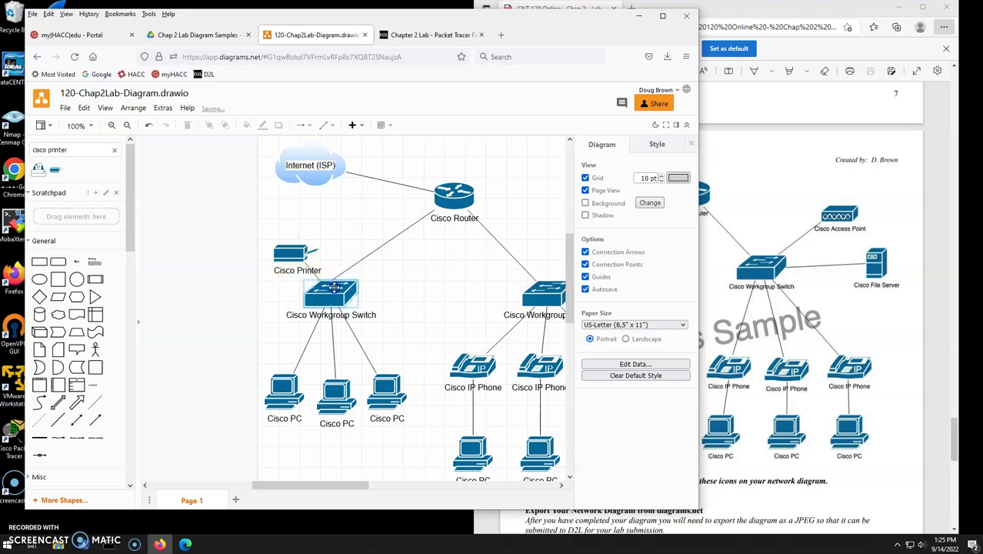
pyautogui.click(335, 277)
pyautogui.click(400, 286)
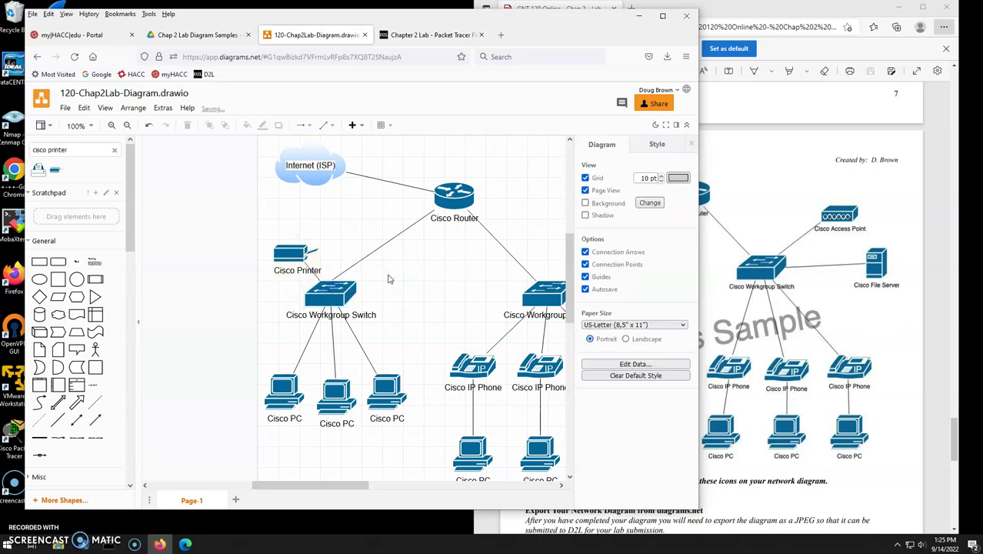
# Shift the left-hand switch to the right, rearrange its PCs evenly below it, and lower the printer to sit beside the switch.
pyautogui.moveTo(330, 294); pyautogui.dragTo(369, 298)
pyautogui.moveTo(384, 399); pyautogui.dragTo(304, 390)
pyautogui.moveTo(296, 254); pyautogui.dragTo(288, 276)
pyautogui.click(339, 230)
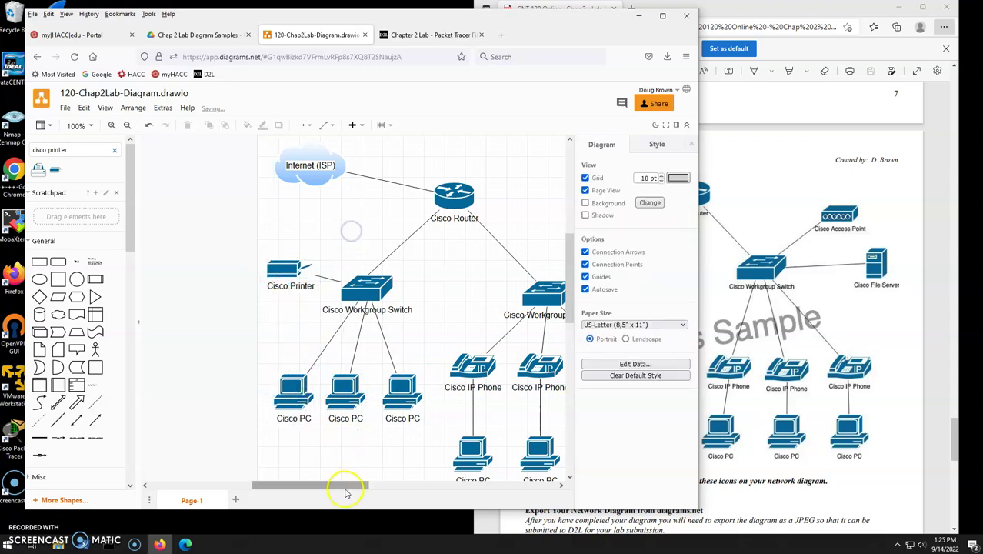
# Find a "cisco access point" shape, place it to the upper right of the right-hand switch labelled "Cisco Access Point", and connect the two.
pyautogui.moveTo(344, 486); pyautogui.dragTo(432, 493)
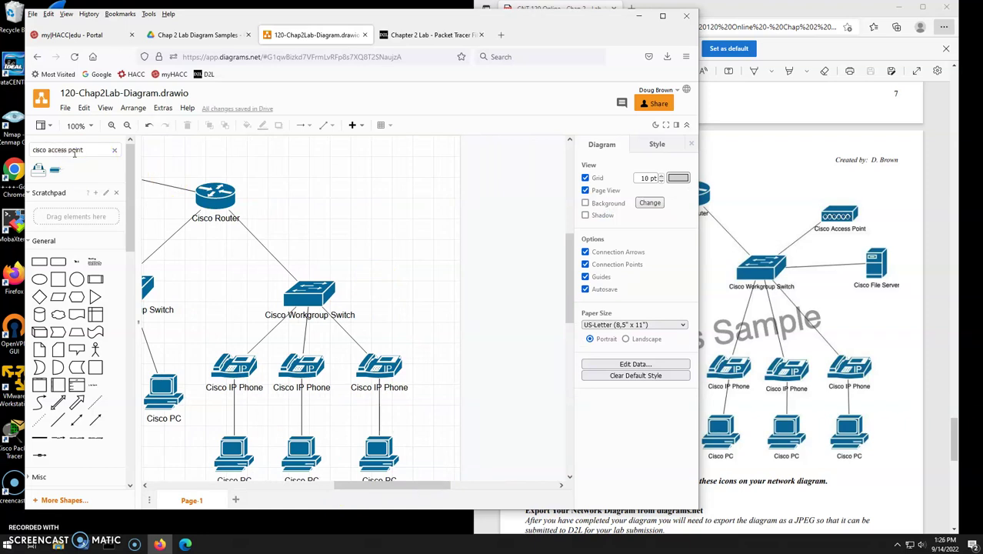
pyautogui.moveTo(60, 168); pyautogui.dragTo(386, 246)
pyautogui.doubleClick(406, 253)
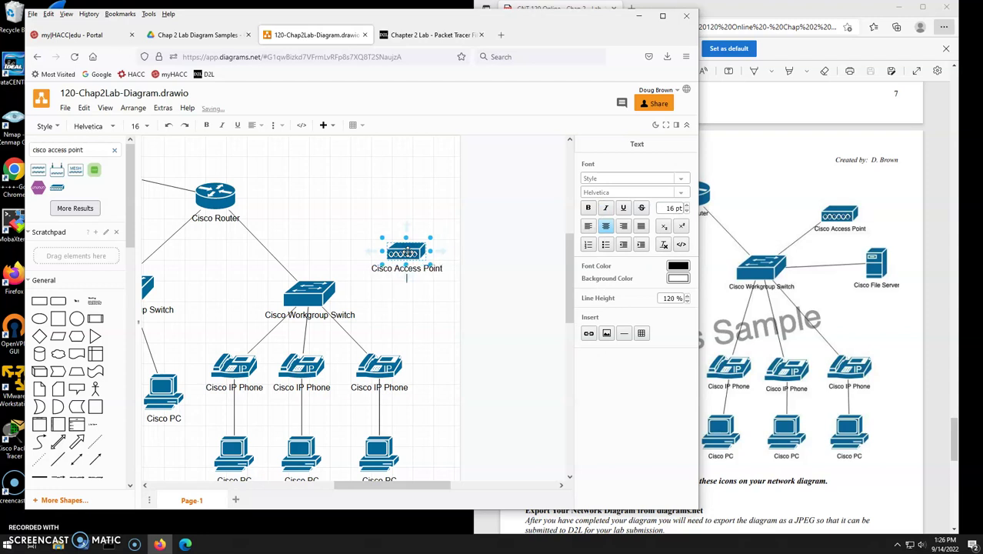
pyautogui.click(434, 301)
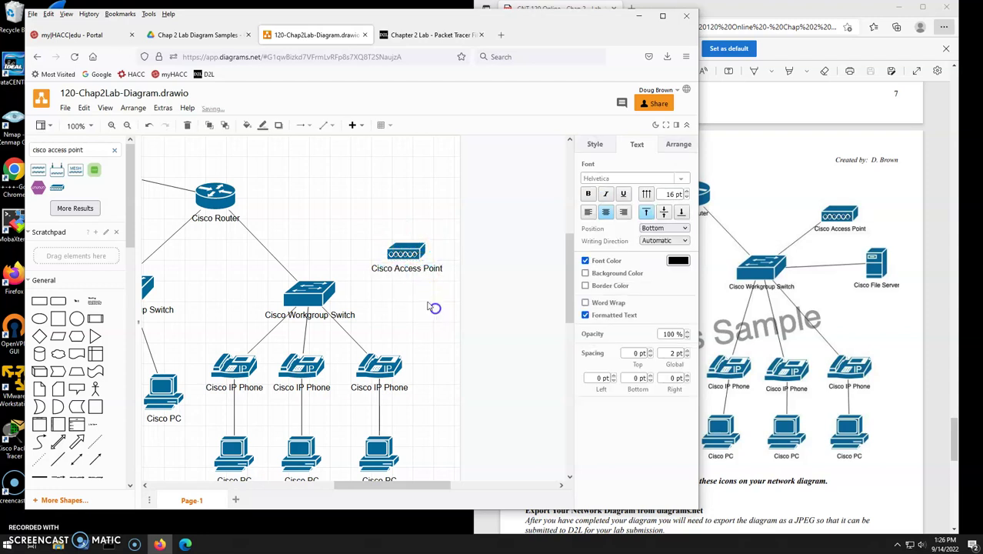
pyautogui.moveTo(374, 254); pyautogui.dragTo(311, 291)
pyautogui.click(390, 310)
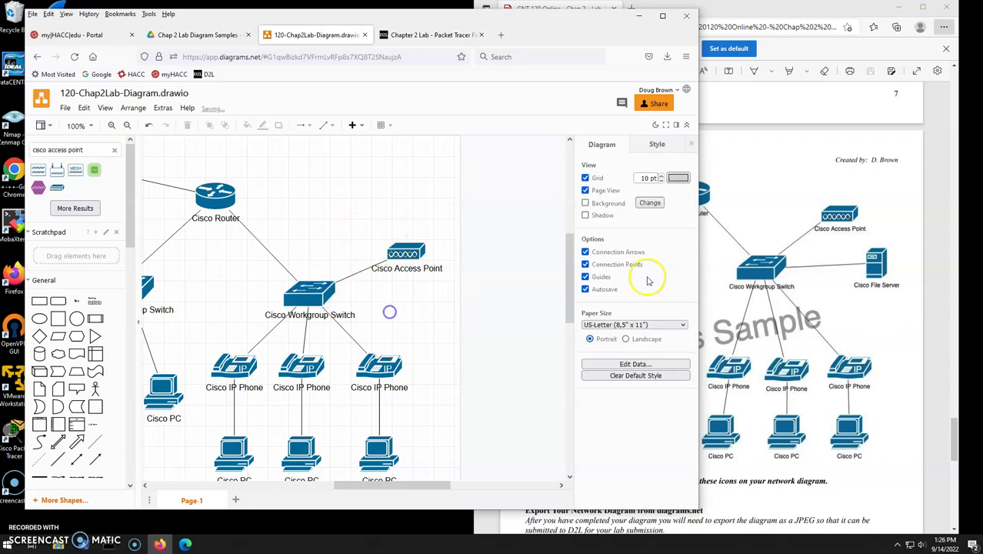
# Find a "cisco file server" shape, place it below the access point labelled "Cisco File Server", and connect it to the right-hand switch.
pyautogui.click(98, 148)
pyautogui.press('BackSpace')
pyautogui.press('BackSpace')
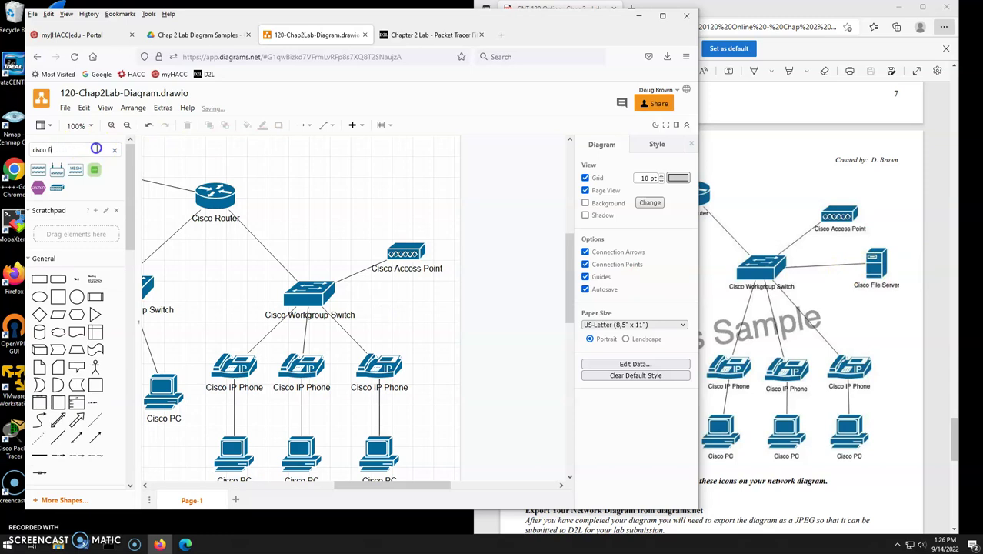
pyautogui.write('file server')
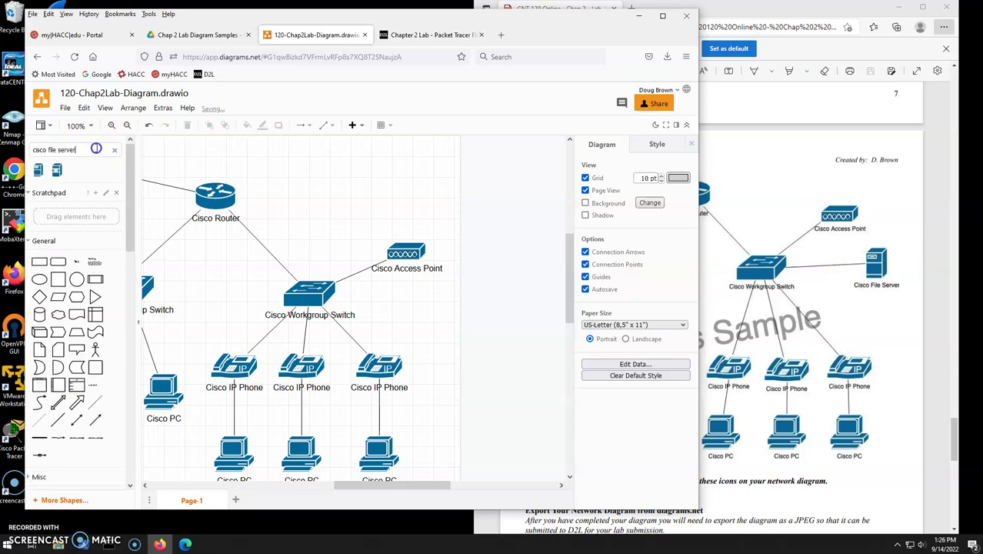
pyautogui.moveTo(52, 162); pyautogui.dragTo(395, 296)
pyautogui.doubleClick(399, 306)
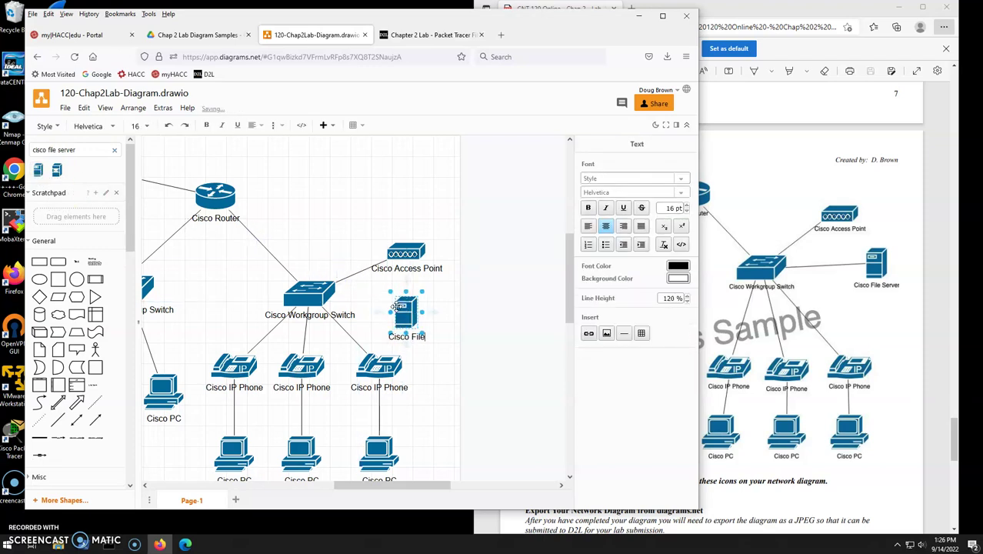
pyautogui.click(462, 263)
pyautogui.moveTo(383, 315); pyautogui.dragTo(340, 296)
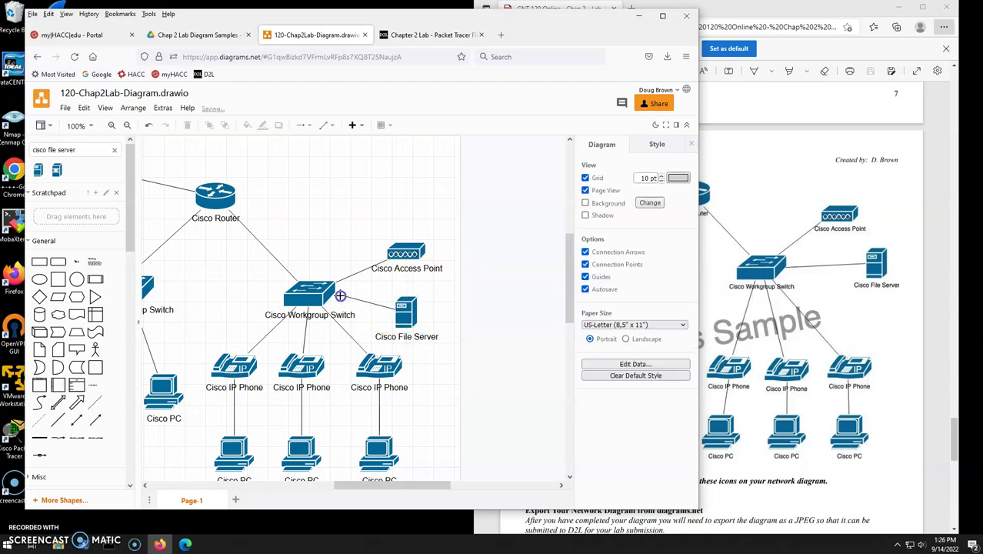
pyautogui.click(439, 307)
# Move the Cisco Router slightly up and to the left, between the two workgroup switches.
pyautogui.moveTo(409, 485); pyautogui.dragTo(353, 486)
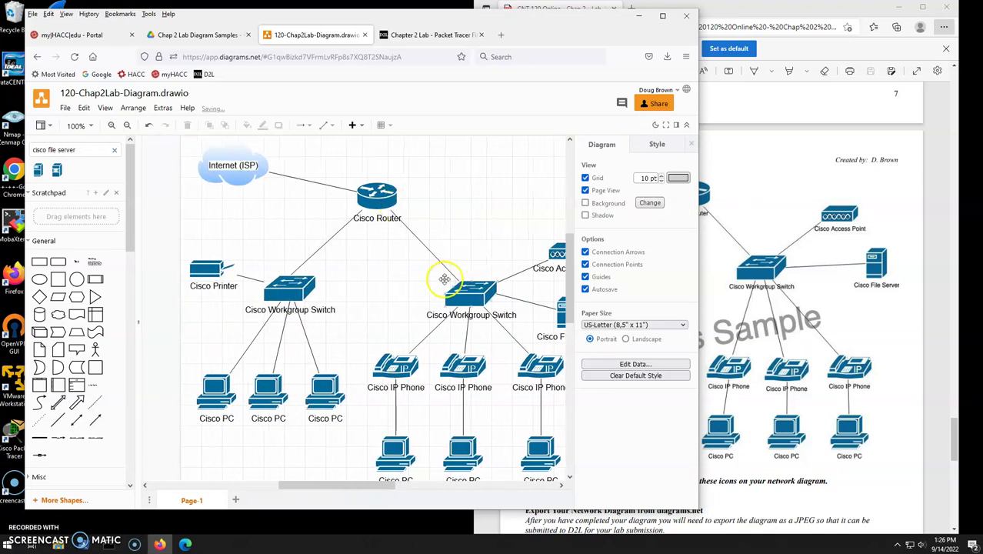
pyautogui.moveTo(389, 210); pyautogui.dragTo(382, 190)
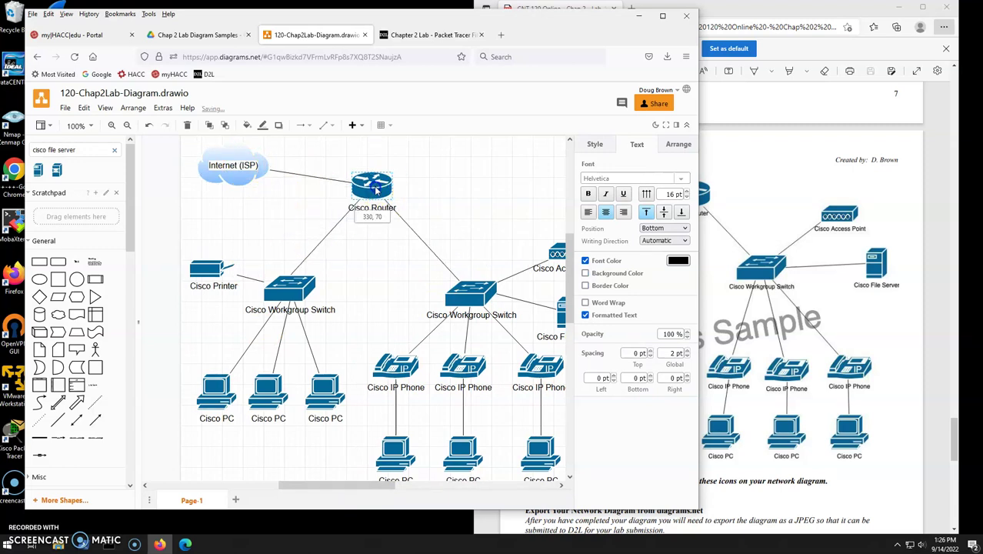
pyautogui.moveTo(368, 486)
pyautogui.mouseDown()
pyautogui.moveTo(388, 482)
pyautogui.moveTo(359, 486)
pyautogui.mouseUp()
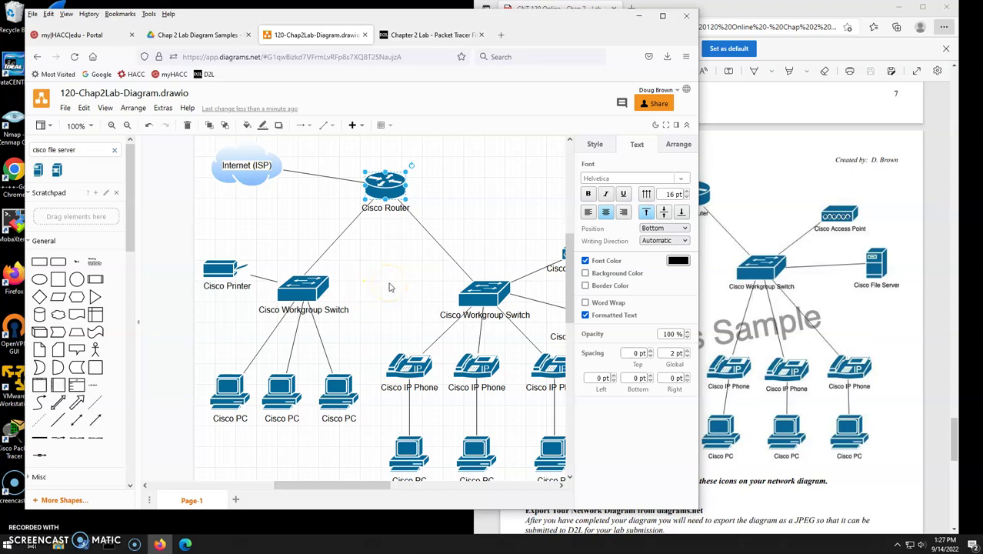
# Check the Google Drive folder for the diagram file and read the lab's instructions for exporting the network diagram.
pyautogui.click(196, 35)
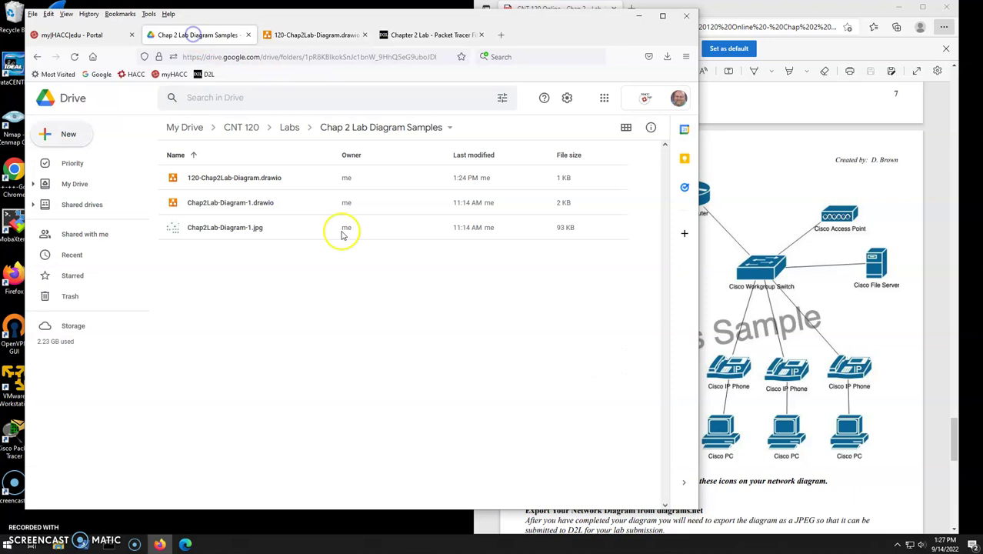
pyautogui.click(299, 35)
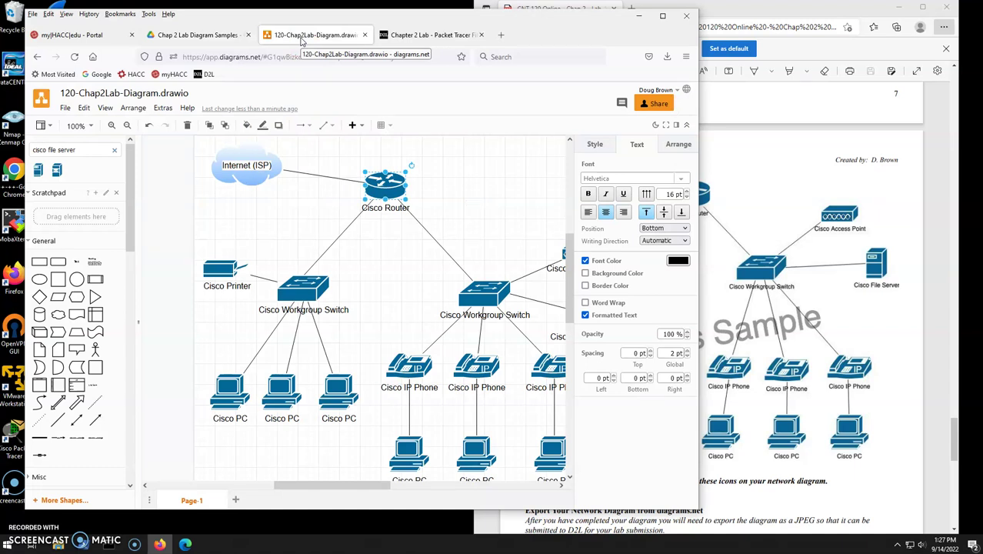
pyautogui.click(873, 257)
pyautogui.scroll(-5, 869, 269)
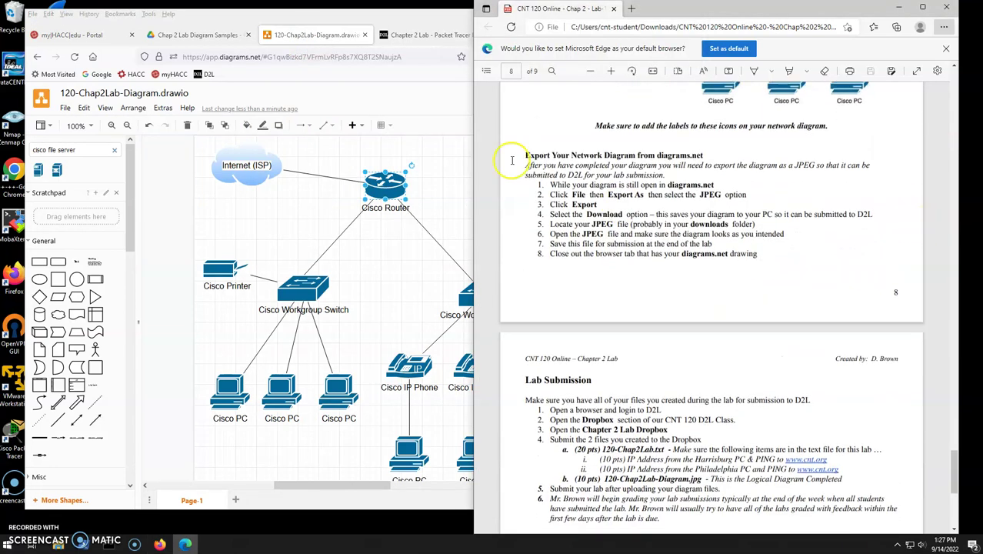
# Export the diagram as a JPEG with the default image settings and download it as 120-Chap2Lab-Diagram.jpg.
pyautogui.click(444, 111)
pyautogui.click(65, 109)
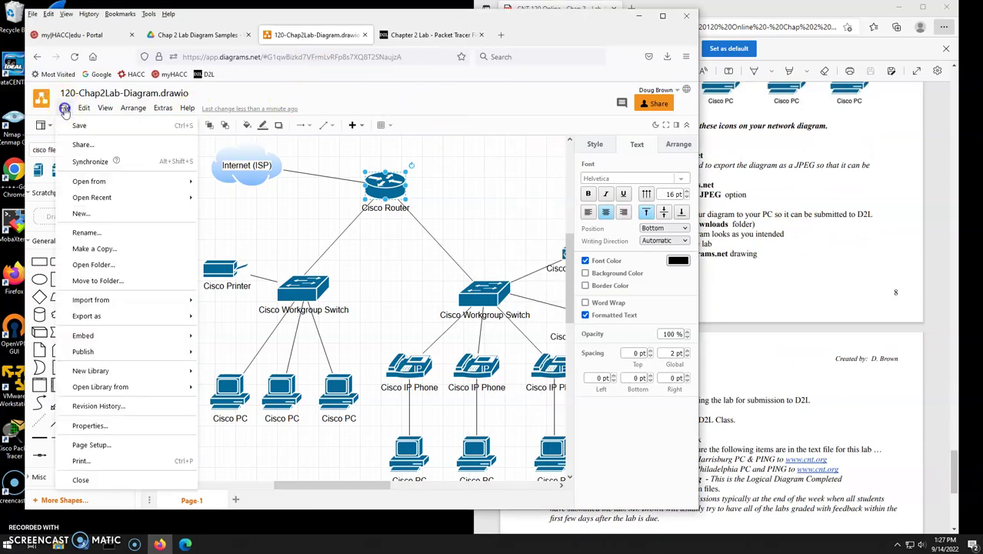
pyautogui.moveTo(89, 314)
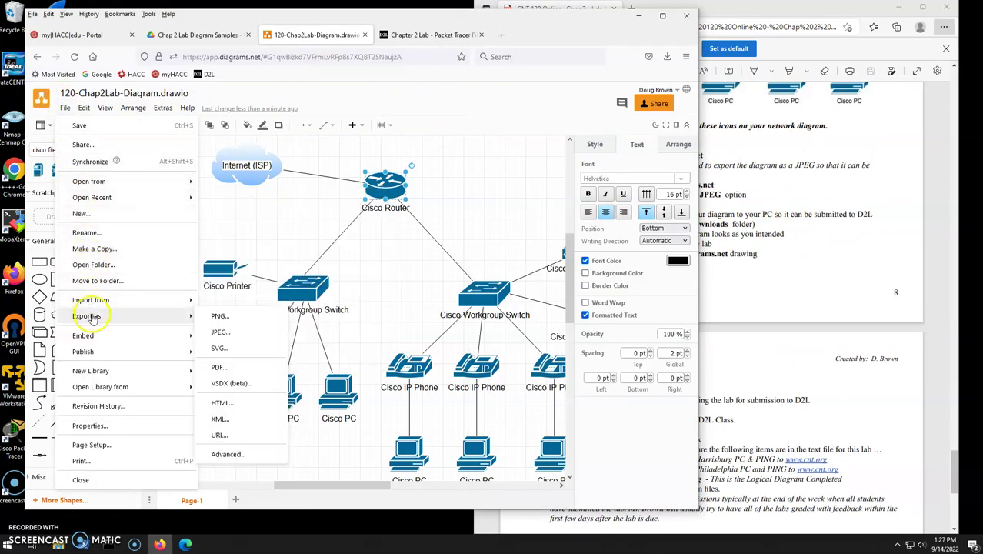
pyautogui.click(223, 334)
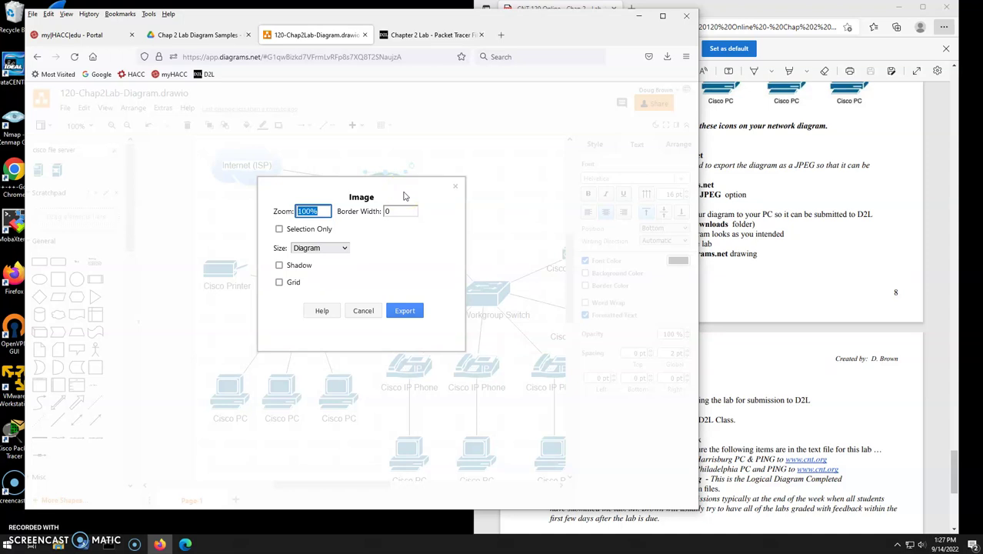
pyautogui.click(404, 310)
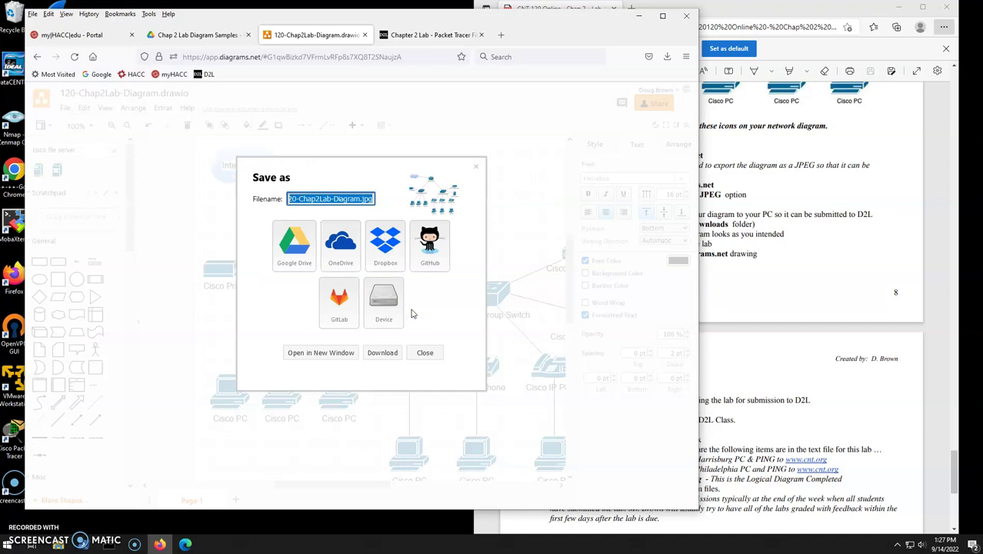
pyautogui.click(382, 354)
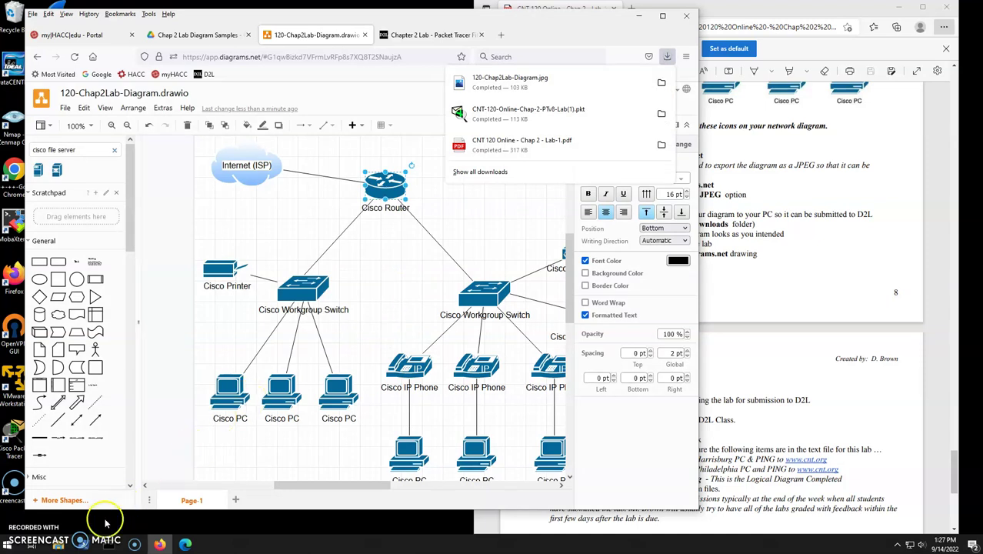
# Locate the exported 120-Chap2Lab-Diagram JPG in the Downloads folder, open it to inspect the whole diagram, and close the viewer.
pyautogui.click(80, 543)
pyautogui.keyDown('ctrl'); pyautogui.click(593, 229); pyautogui.keyUp('ctrl')
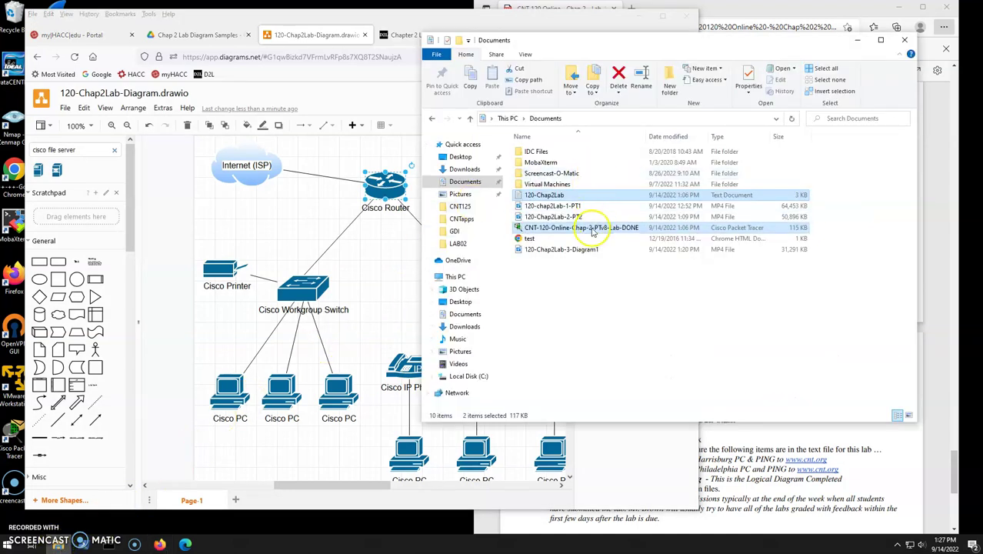
pyautogui.click(552, 251)
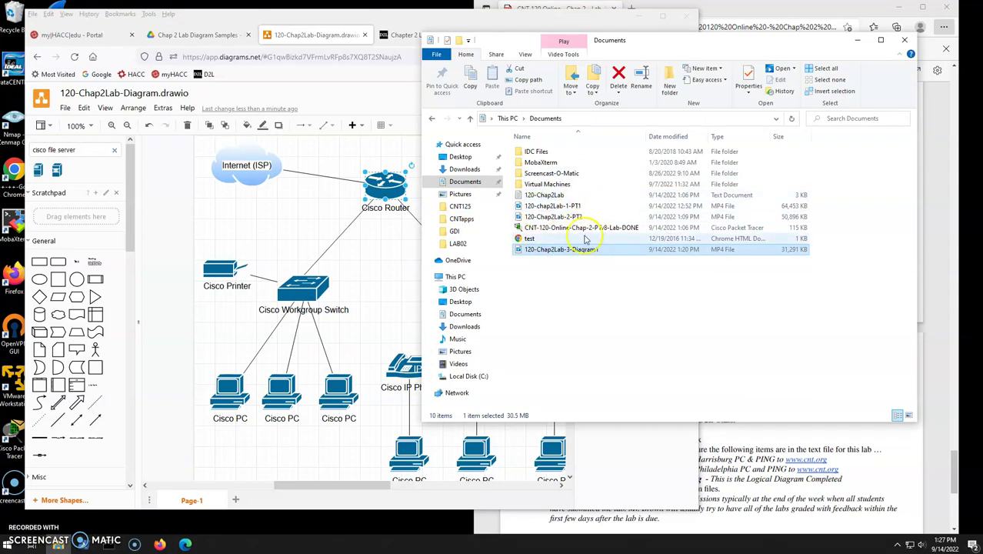
pyautogui.click(465, 169)
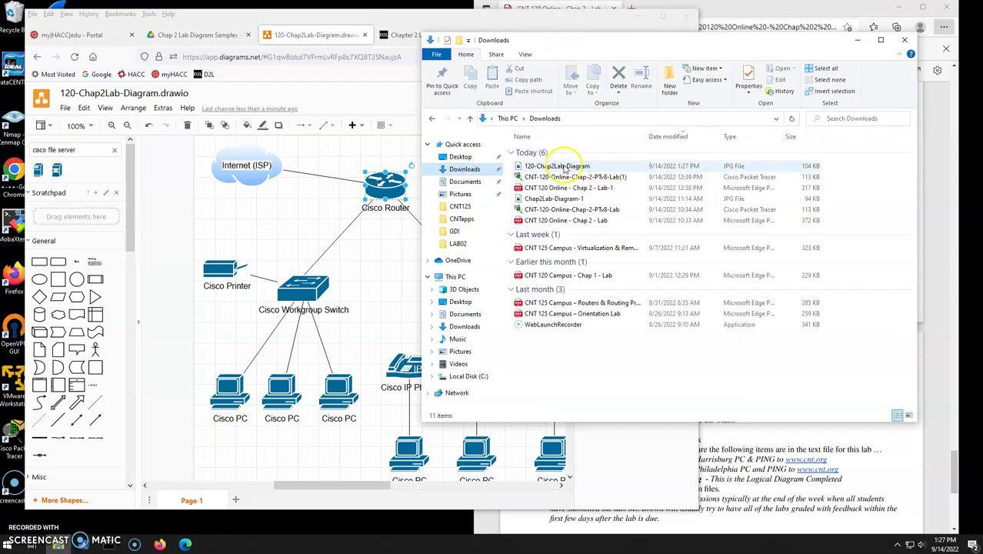
pyautogui.click(552, 166)
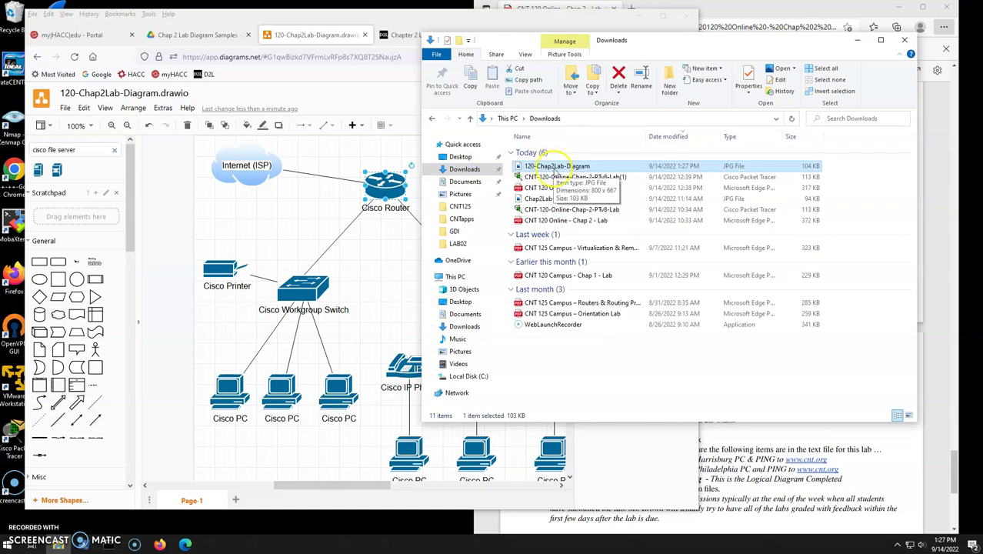
pyautogui.doubleClick(555, 167)
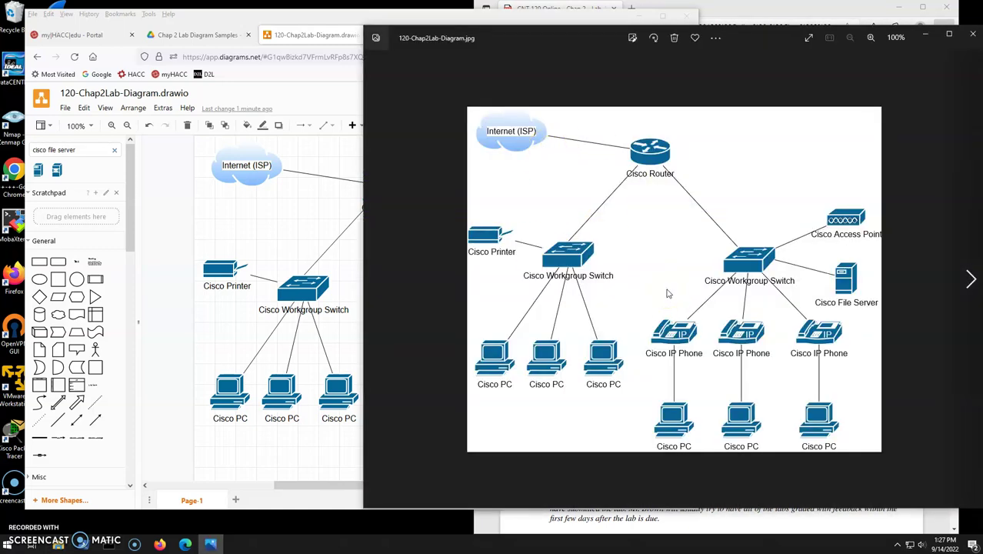
pyautogui.click(973, 34)
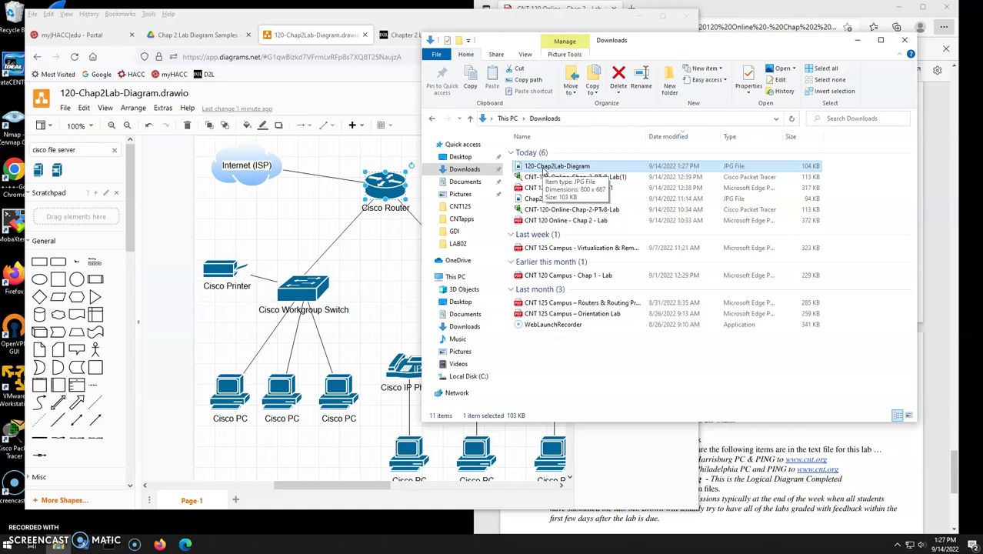
# Review the lab submission requirements and move the 120-Chap2Lab-Diagram JPG from Downloads into the Documents folder beside the other lab files.
pyautogui.click(782, 446)
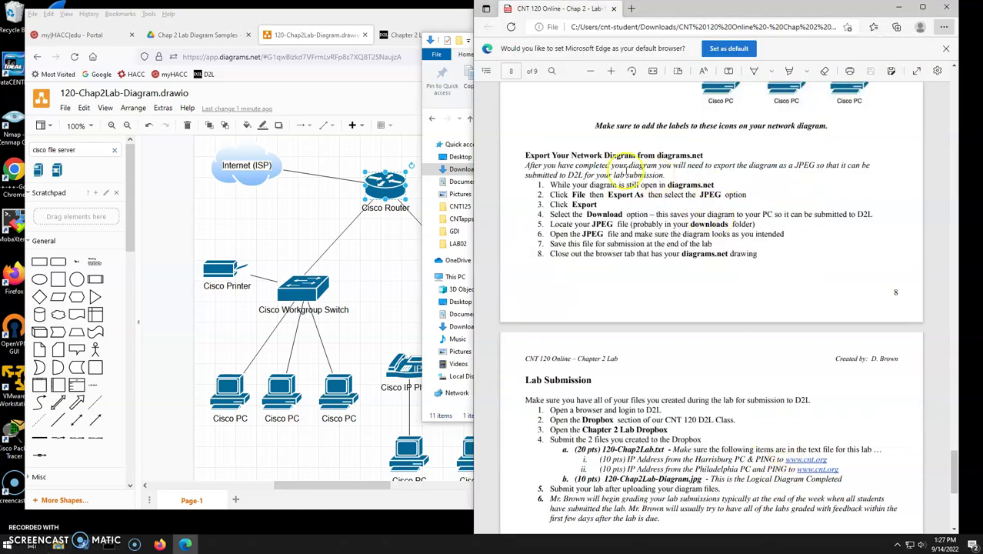
pyautogui.scroll(-3, 675, 219)
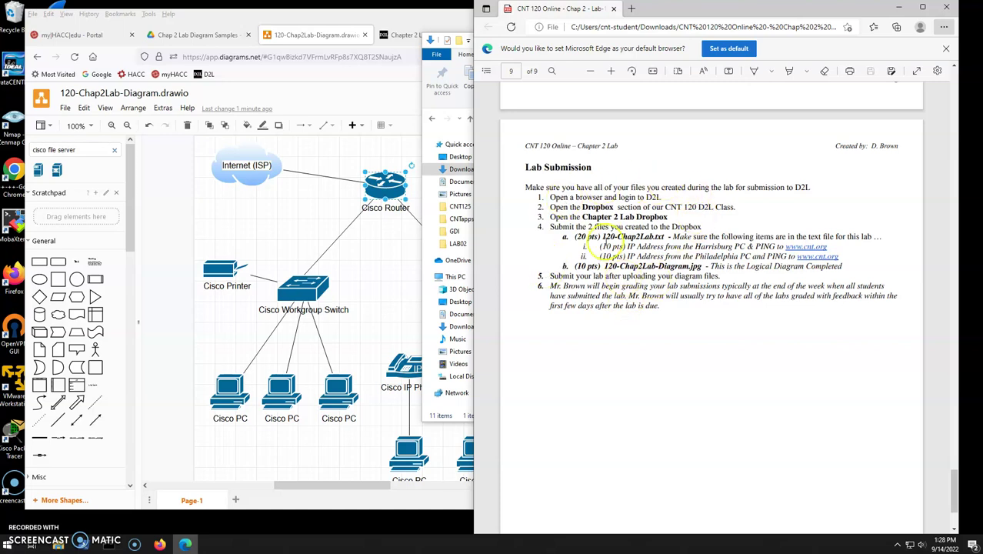
pyautogui.click(447, 108)
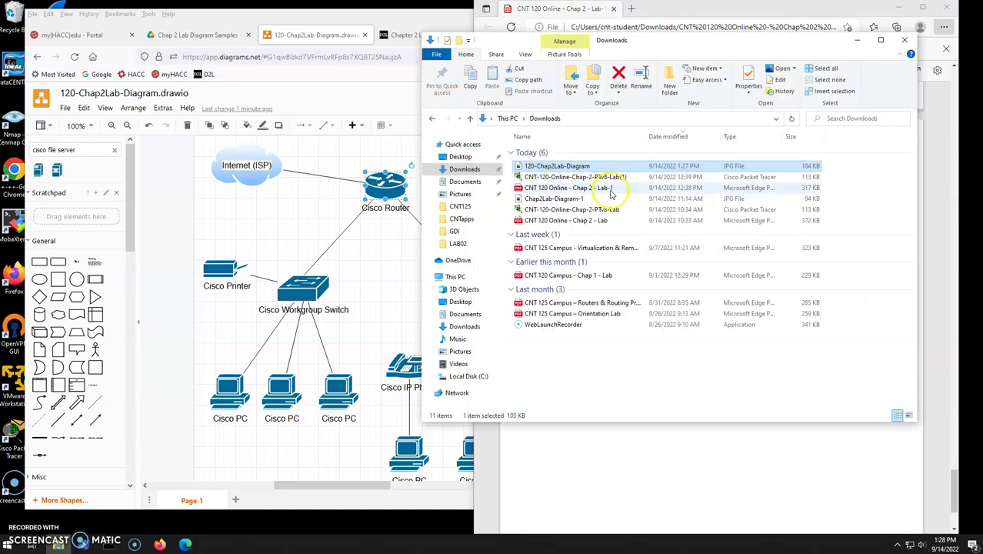
pyautogui.moveTo(545, 169); pyautogui.dragTo(460, 182)
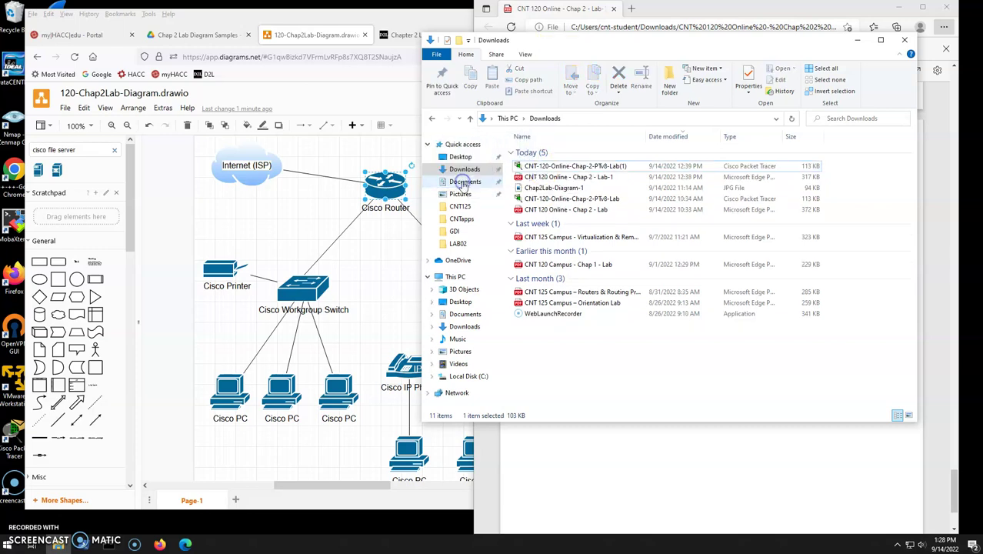
pyautogui.click(461, 181)
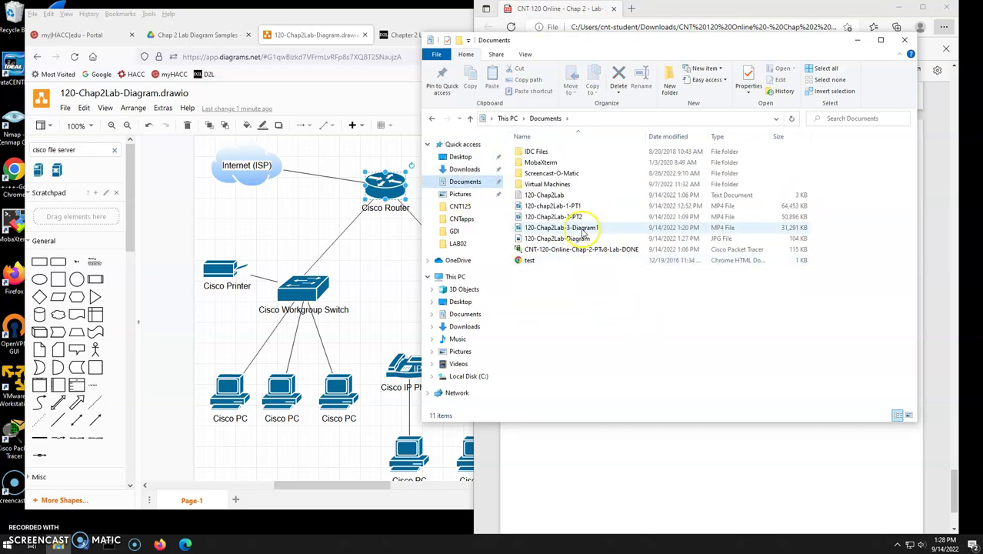
pyautogui.click(543, 196)
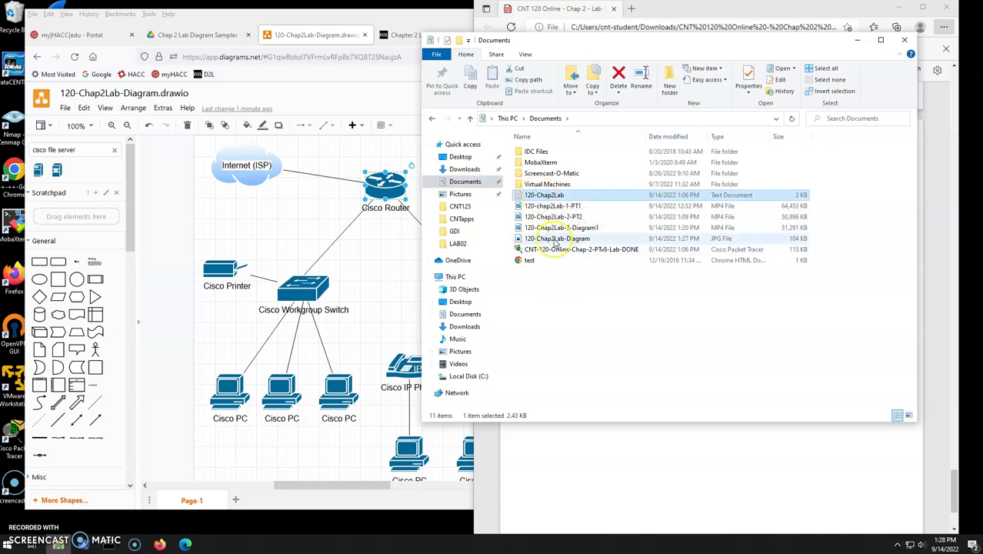
pyautogui.doubleClick(546, 197)
pyautogui.scroll(-7, 518, 178)
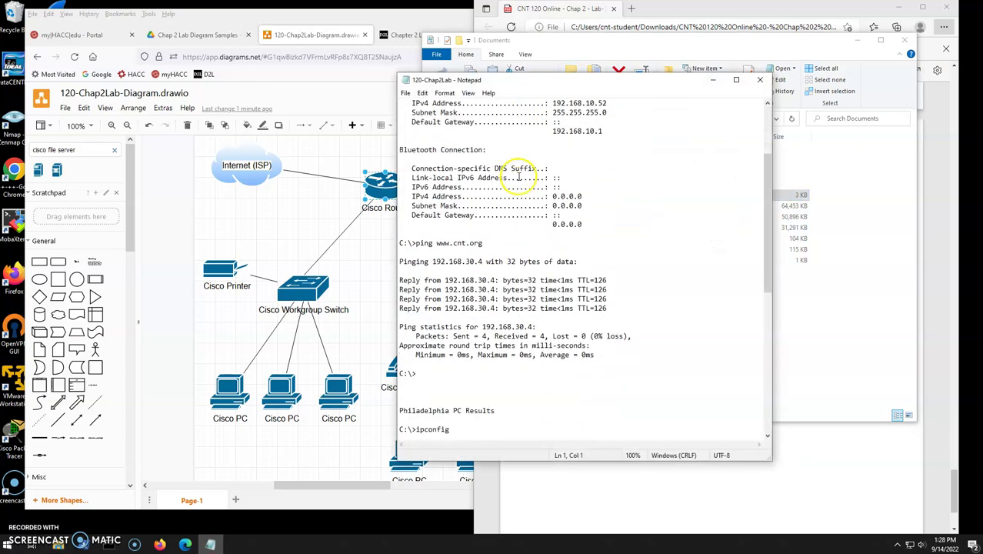
pyautogui.scroll(-8, 519, 178)
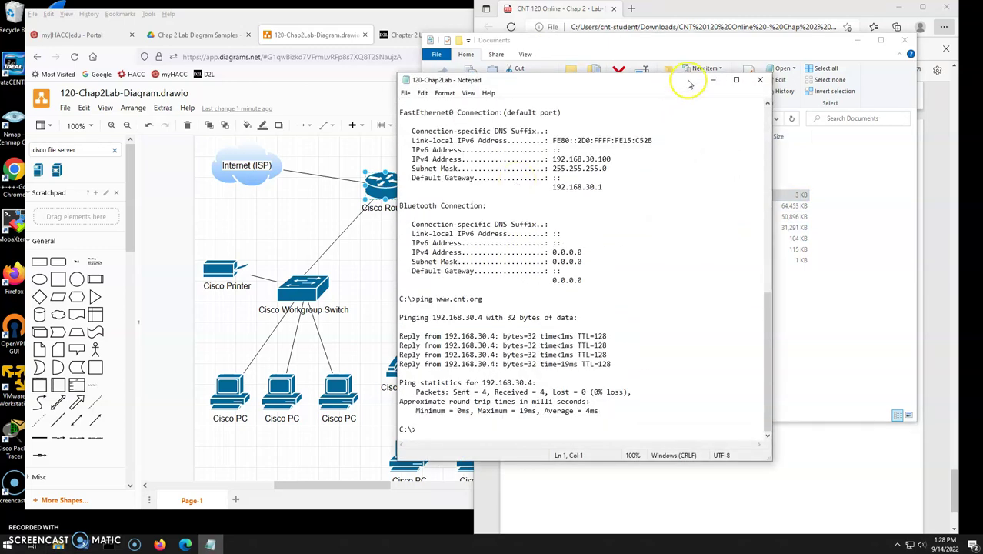
pyautogui.click(760, 80)
# View the 120-Chap2Lab-Diagram JPG in Documents, close it, and return to the PDF's Lab Submission instructions.
pyautogui.doubleClick(541, 240)
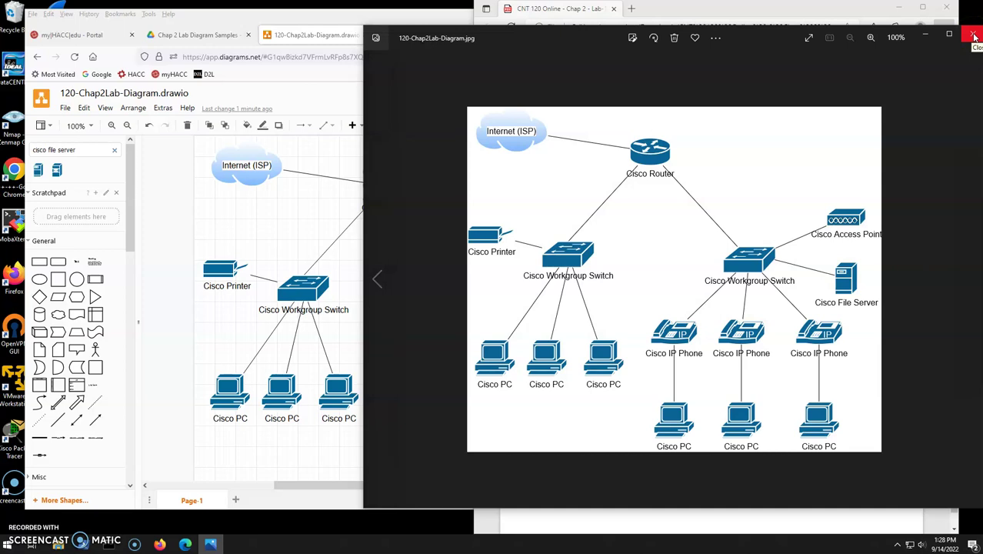
pyautogui.click(974, 36)
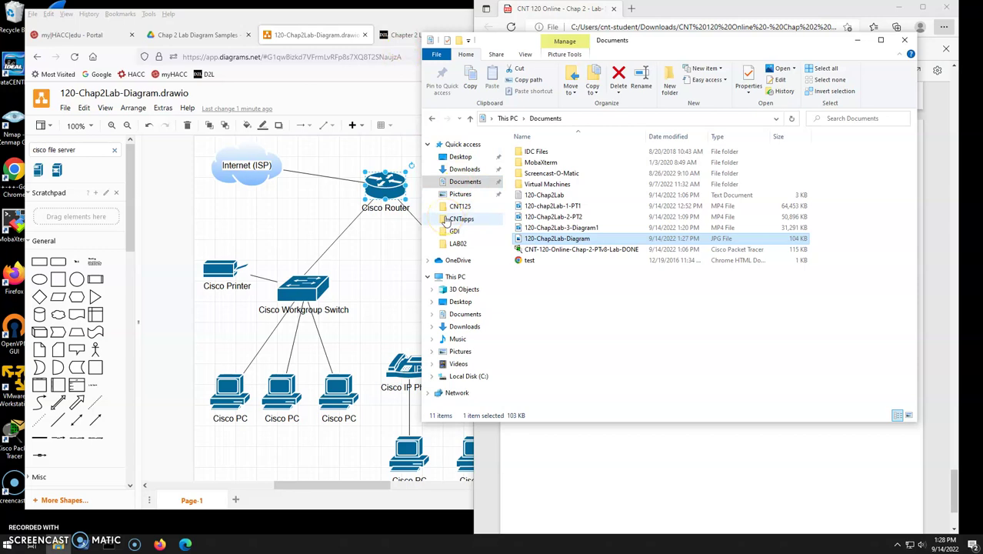
pyautogui.click(653, 489)
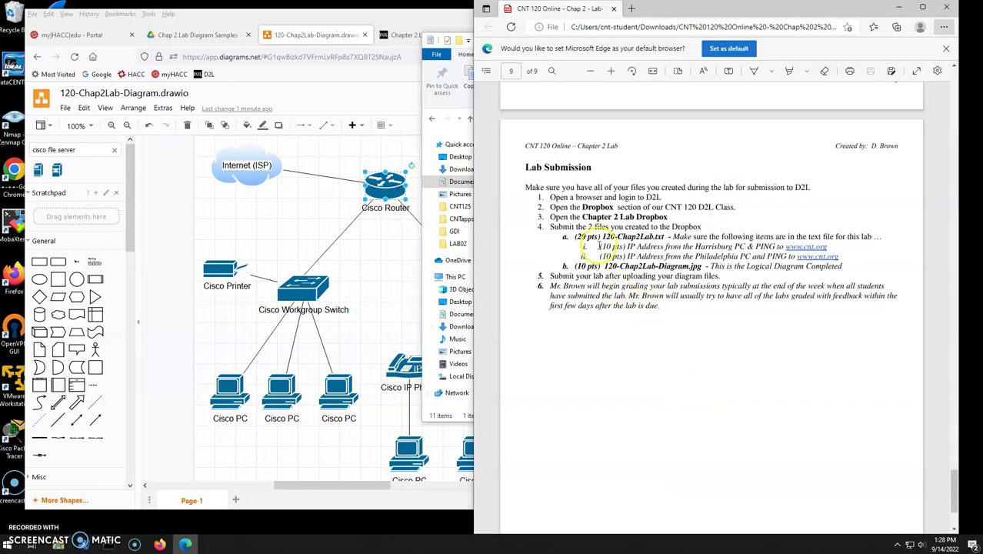